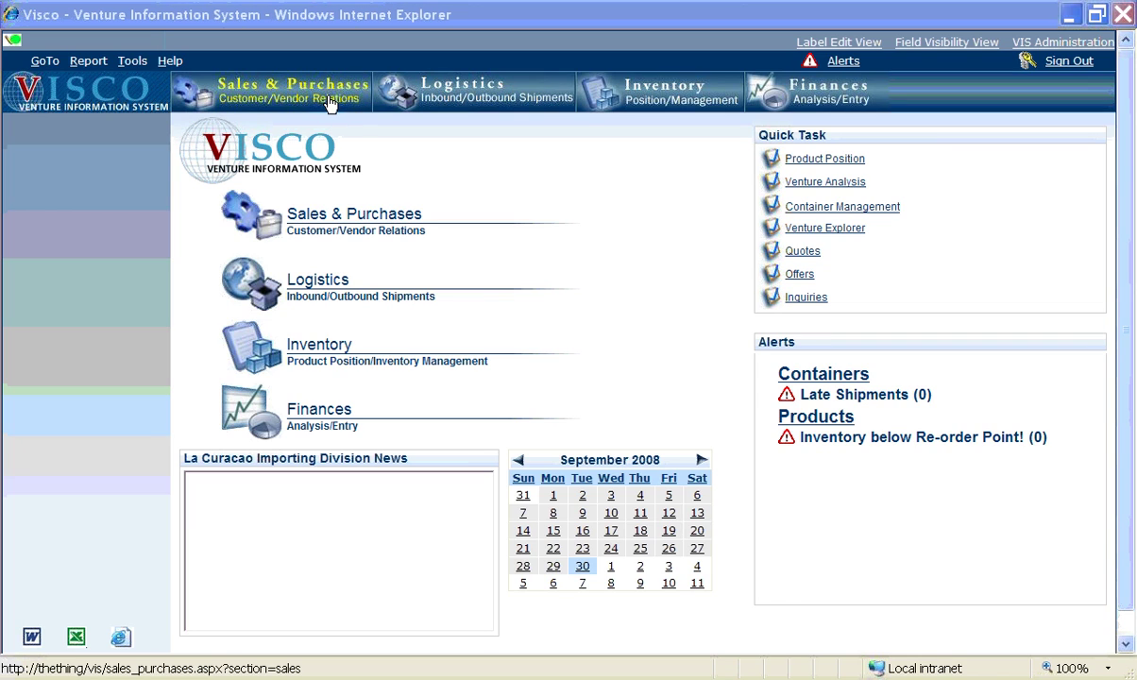
# Step: Add a new active vendor with the vendor ID Stroll123 from the purchasing vendor list
pyautogui.click(336, 105)
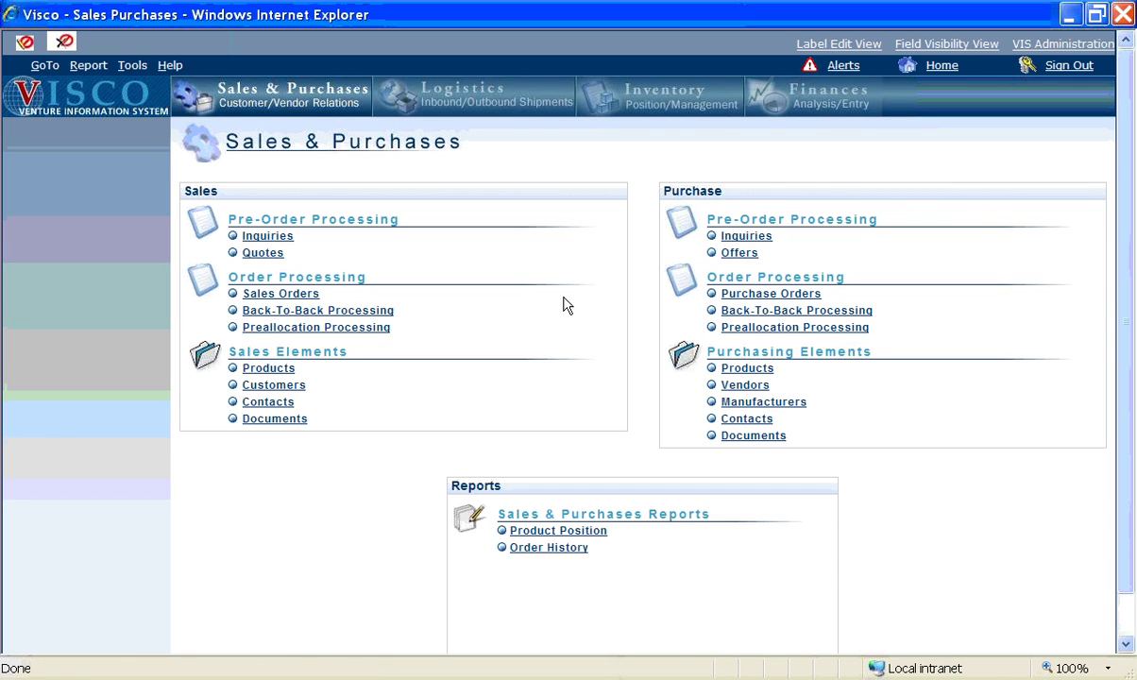
pyautogui.click(748, 387)
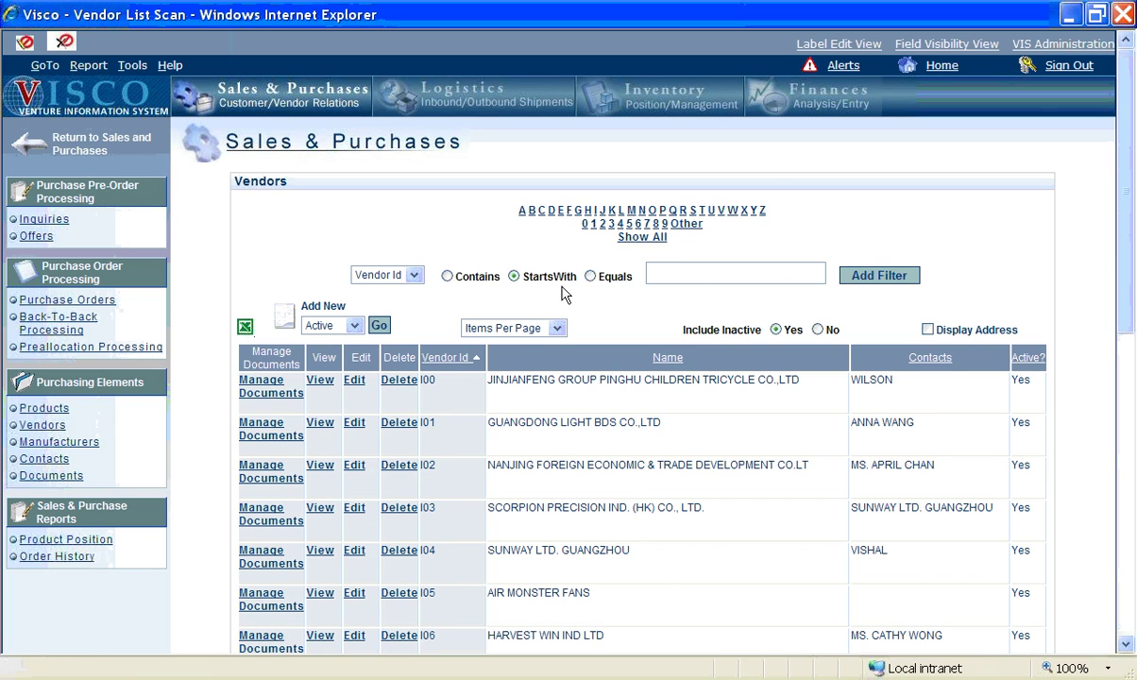
pyautogui.click(381, 326)
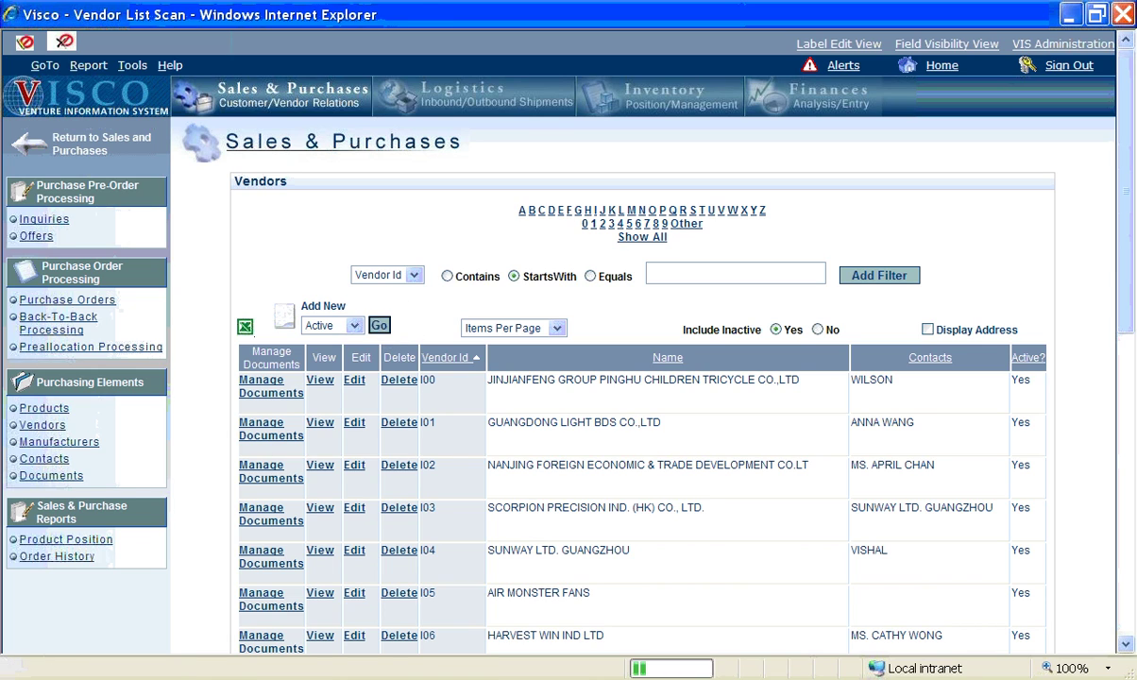
pyautogui.click(568, 240)
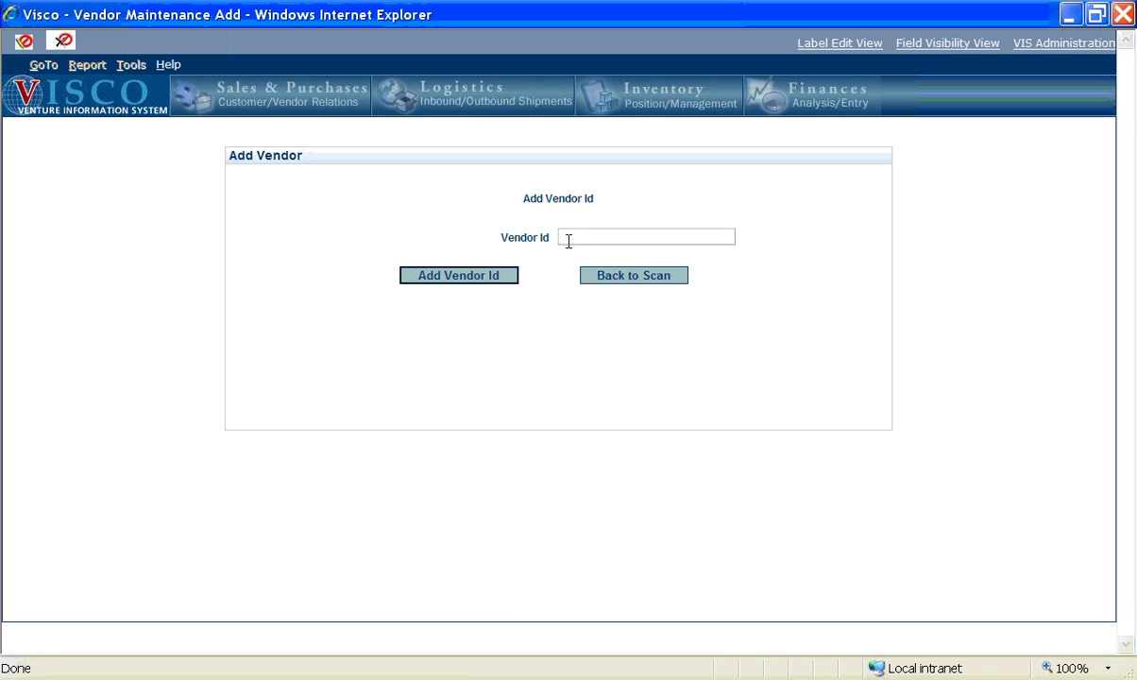
pyautogui.write('Stroll123')
pyautogui.click(457, 278)
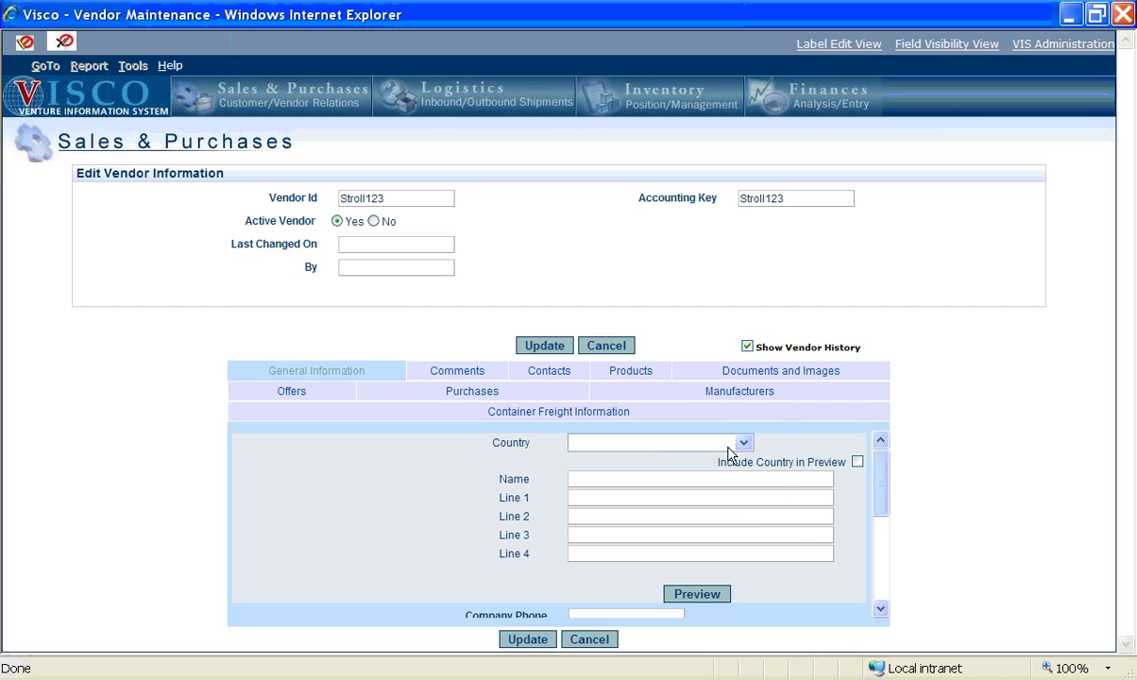
# Step: Set the vendor's country to ENGLAND and its name to "Stroller Vendor" in the general information
pyautogui.click(383, 378)
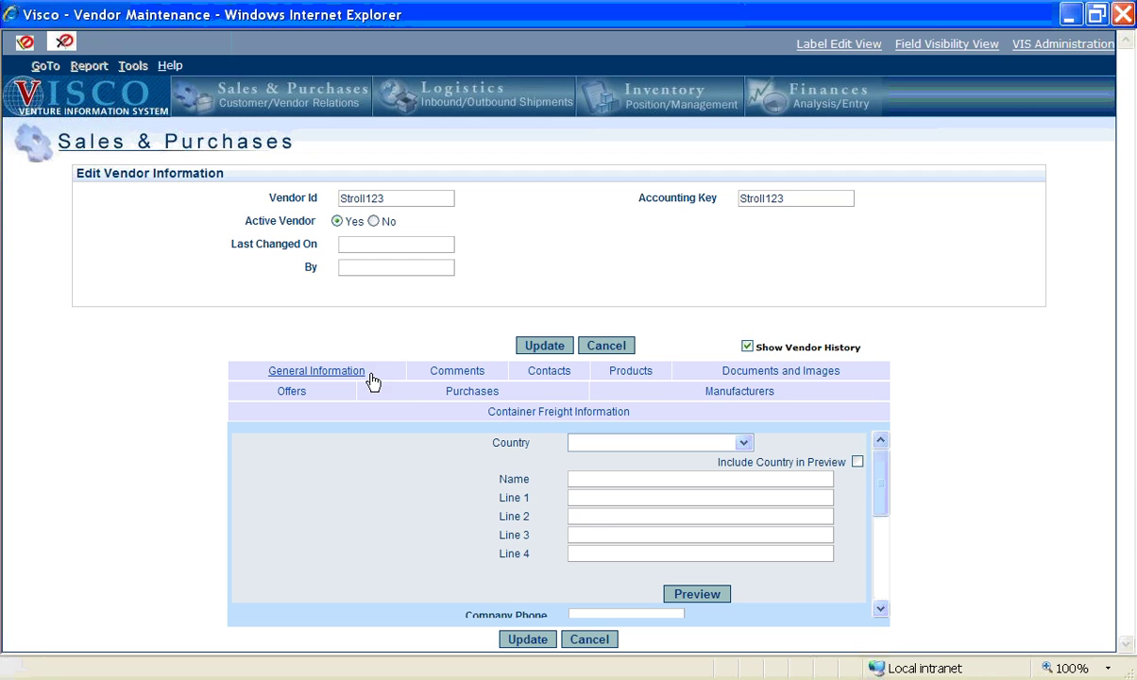
pyautogui.click(744, 443)
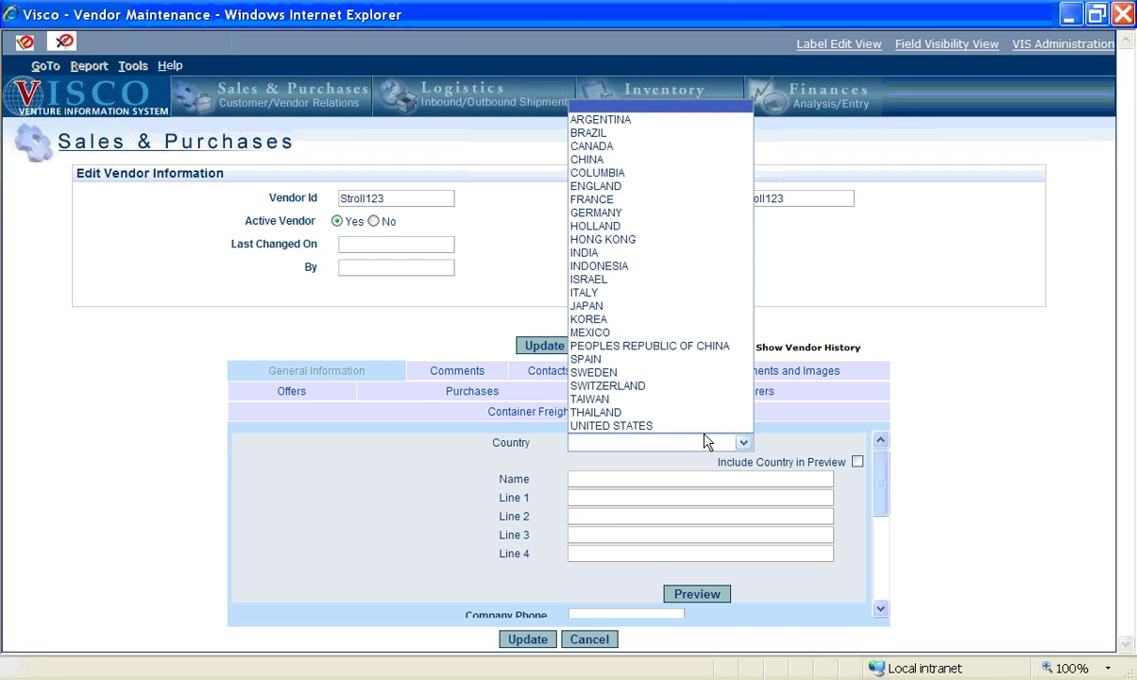
pyautogui.click(581, 183)
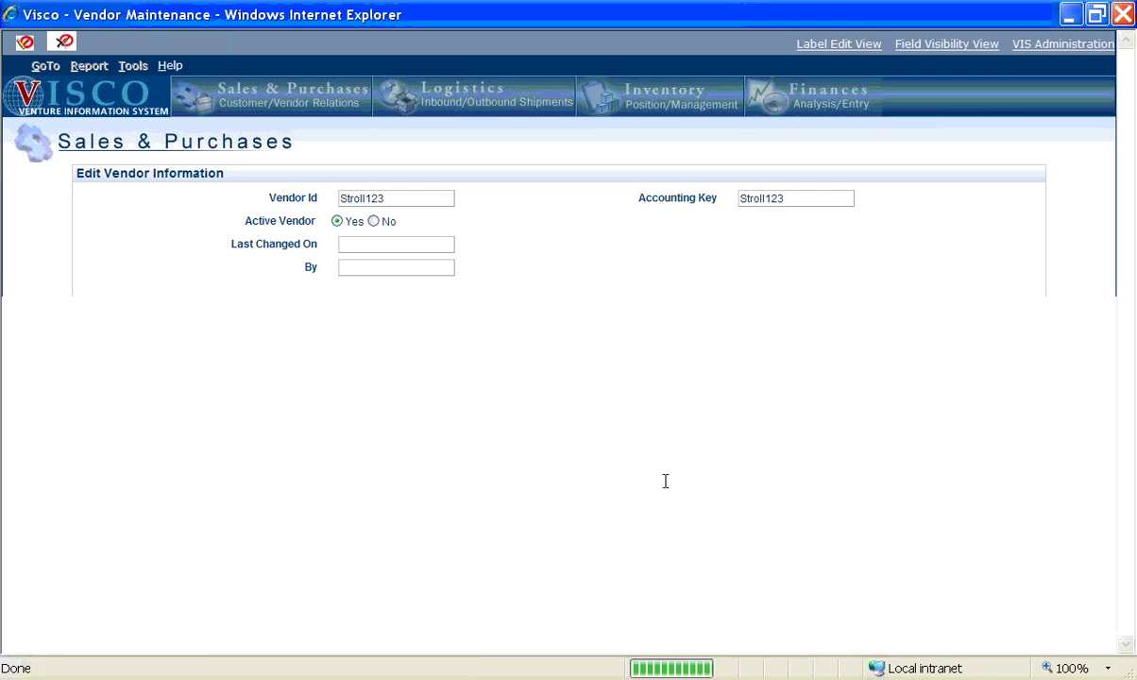
pyautogui.click(660, 483)
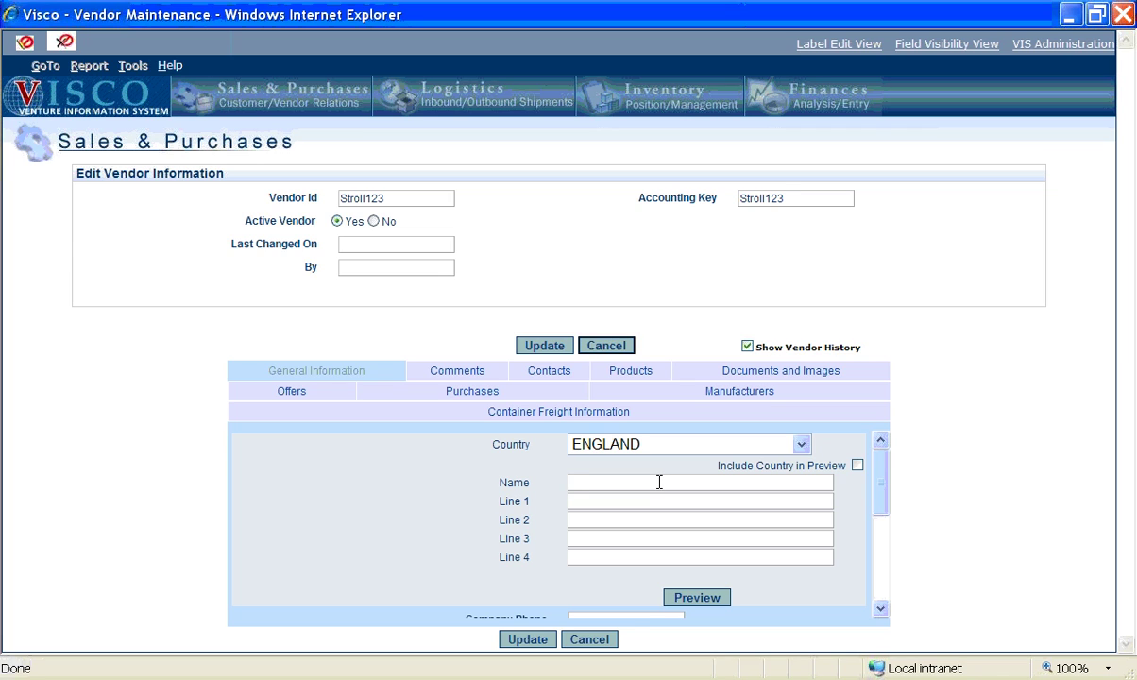
pyautogui.write('Stroller Vendor')
# Step: Enter the vendor's street address, city and postcode in address lines 1 to 3
pyautogui.click(635, 501)
pyautogui.write('12 Sh')
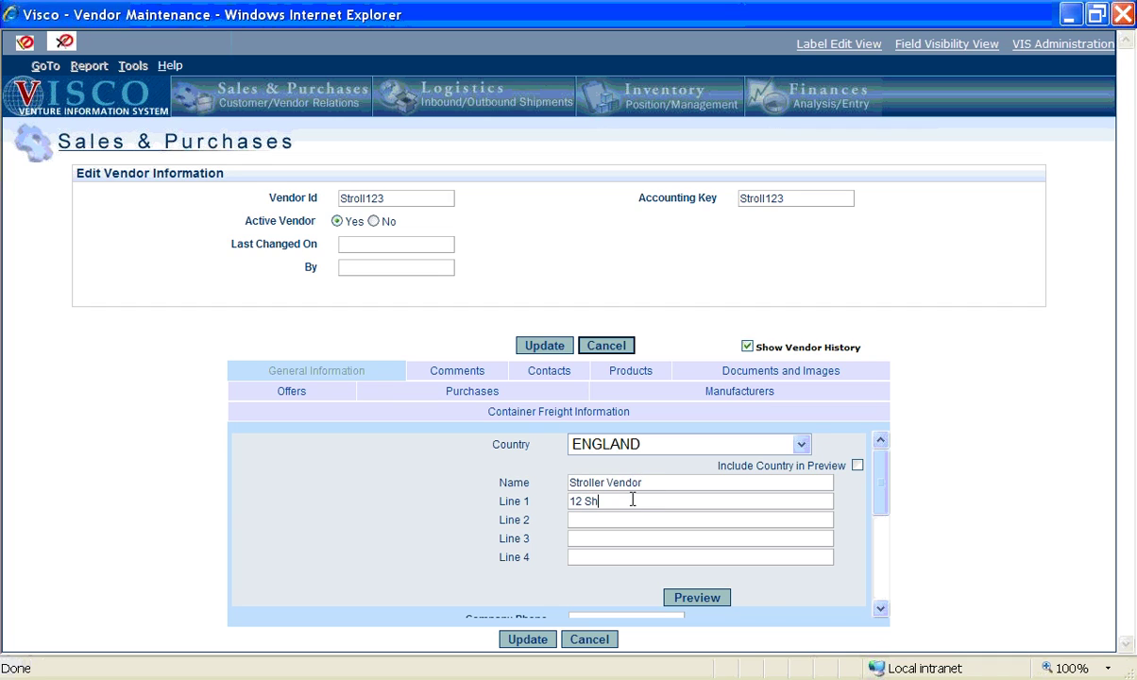
pyautogui.write('ip Lane')
pyautogui.click(633, 519)
pyautogui.write('London')
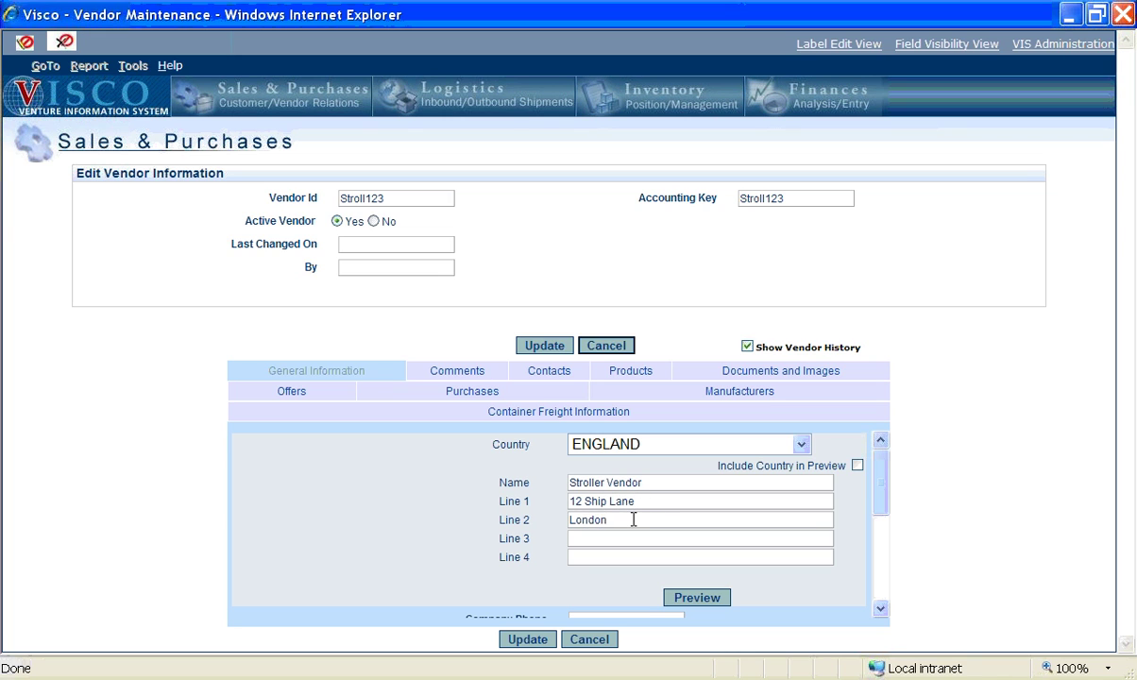
pyautogui.click(880, 608)
pyautogui.click(880, 609)
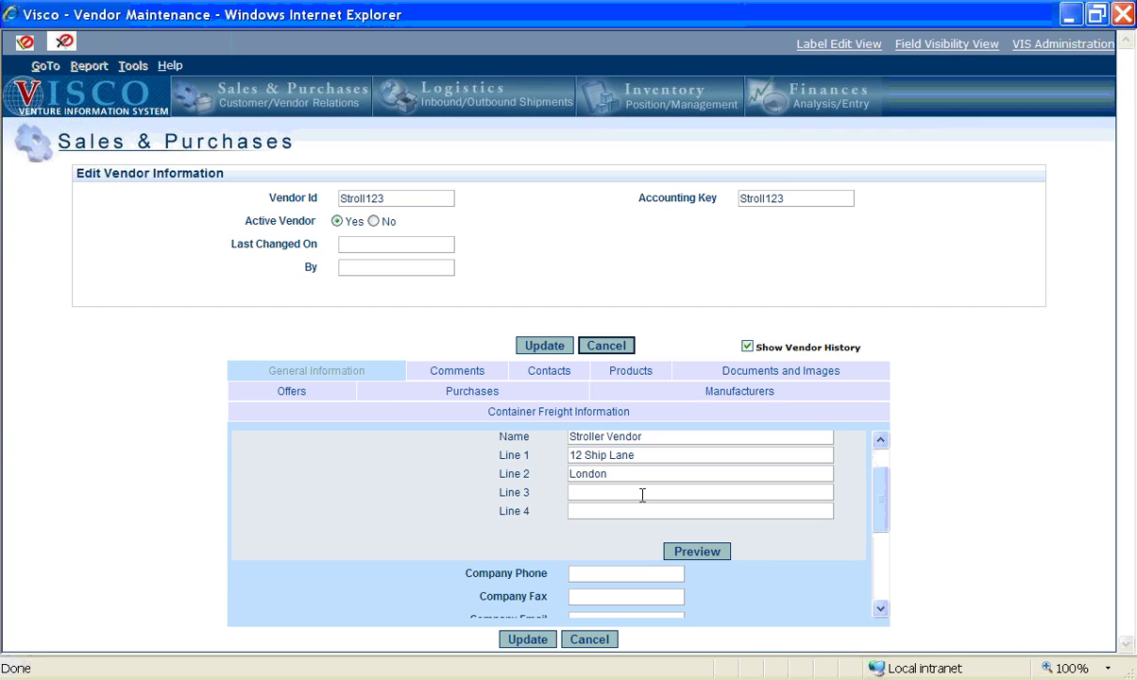
pyautogui.click(587, 488)
pyautogui.write('SW 12')
# Step: Set the vendor's payment terms to NET 30 DAYS and choose a default trader
pyautogui.click(880, 608)
pyautogui.click(880, 608)
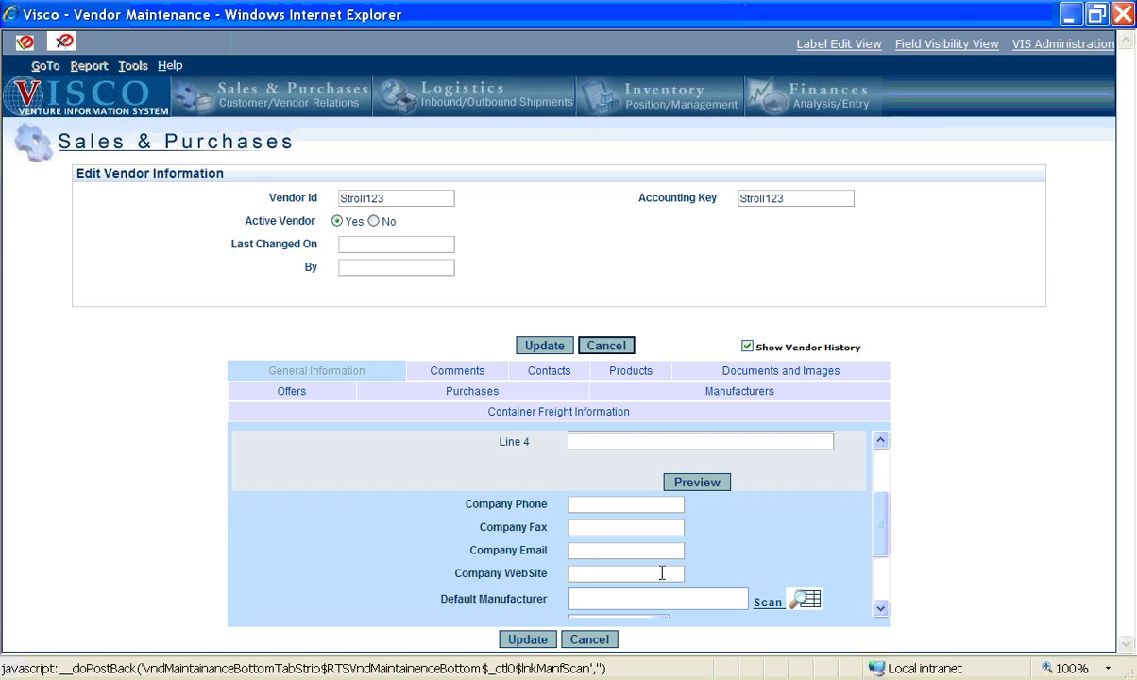
pyautogui.click(880, 609)
pyautogui.click(881, 610)
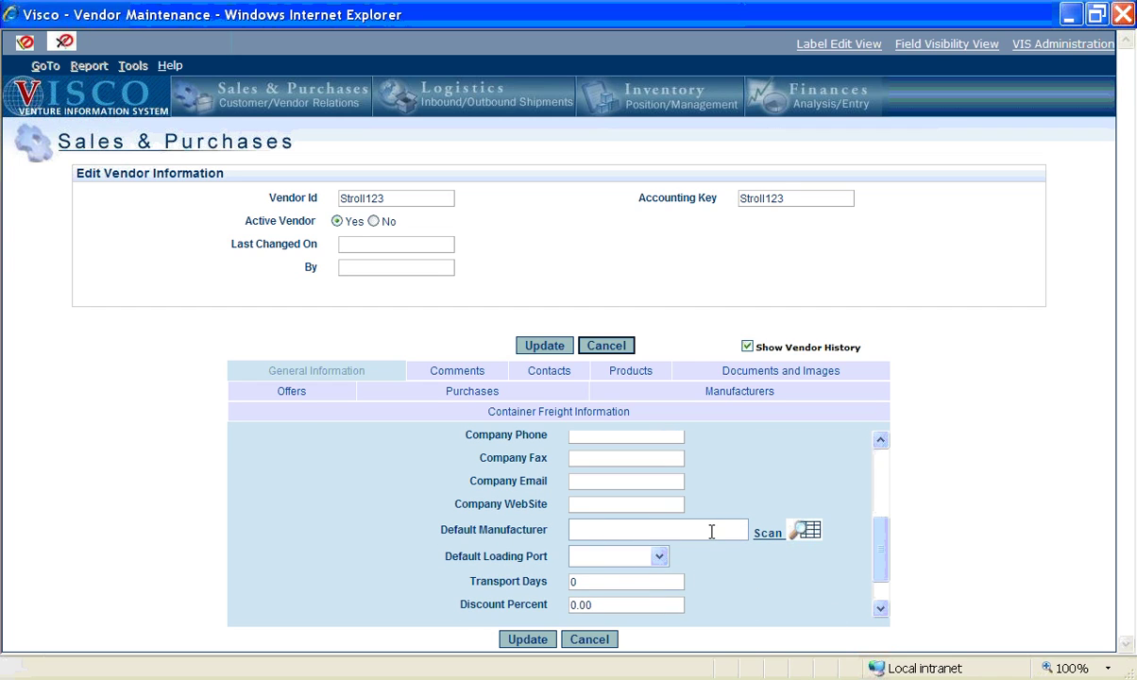
pyautogui.click(880, 610)
pyautogui.click(881, 610)
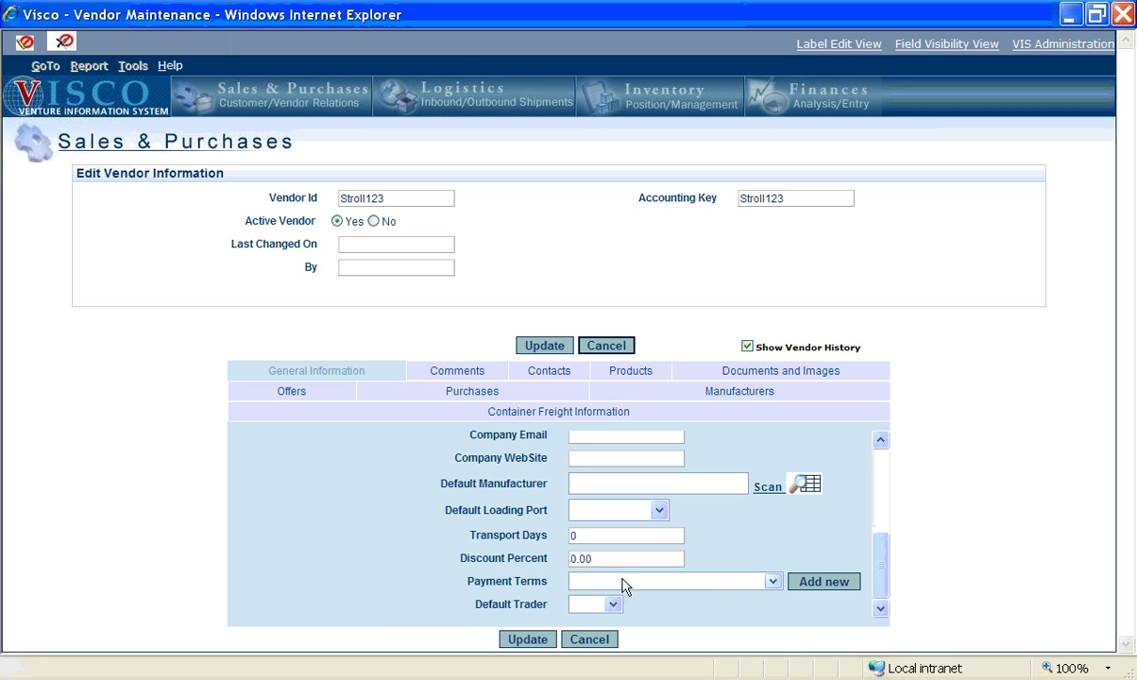
pyautogui.click(771, 581)
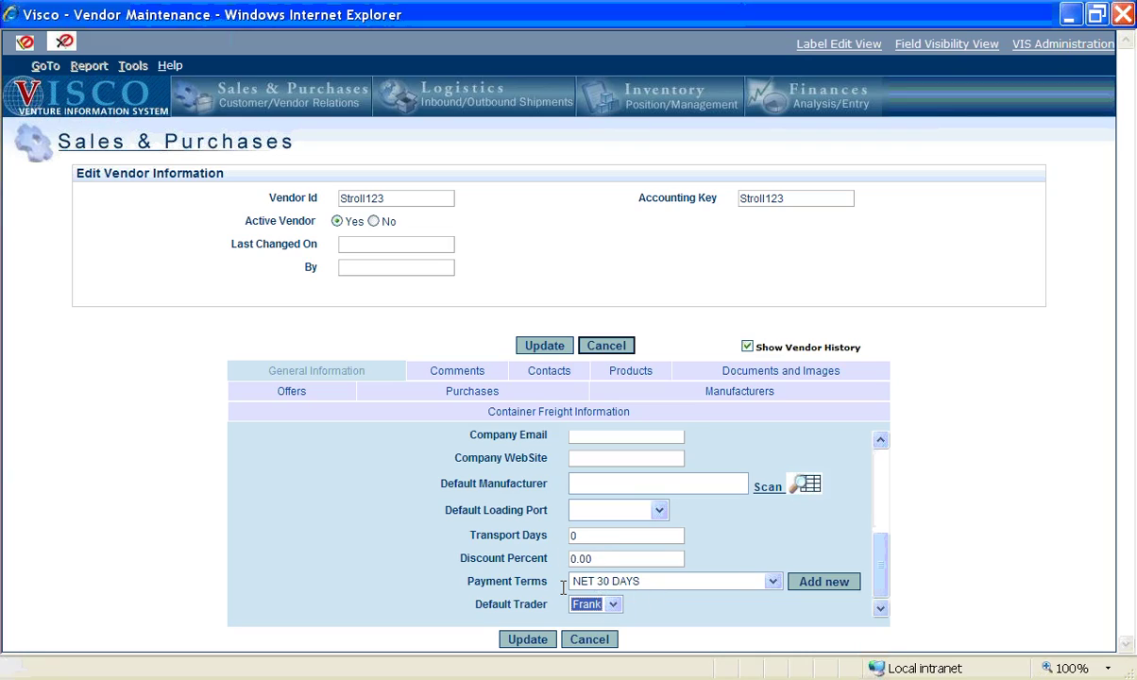
# Step: Set the vendor's transport days to 10 and add the comment "New vendor"
pyautogui.click(573, 534)
pyautogui.write('10')
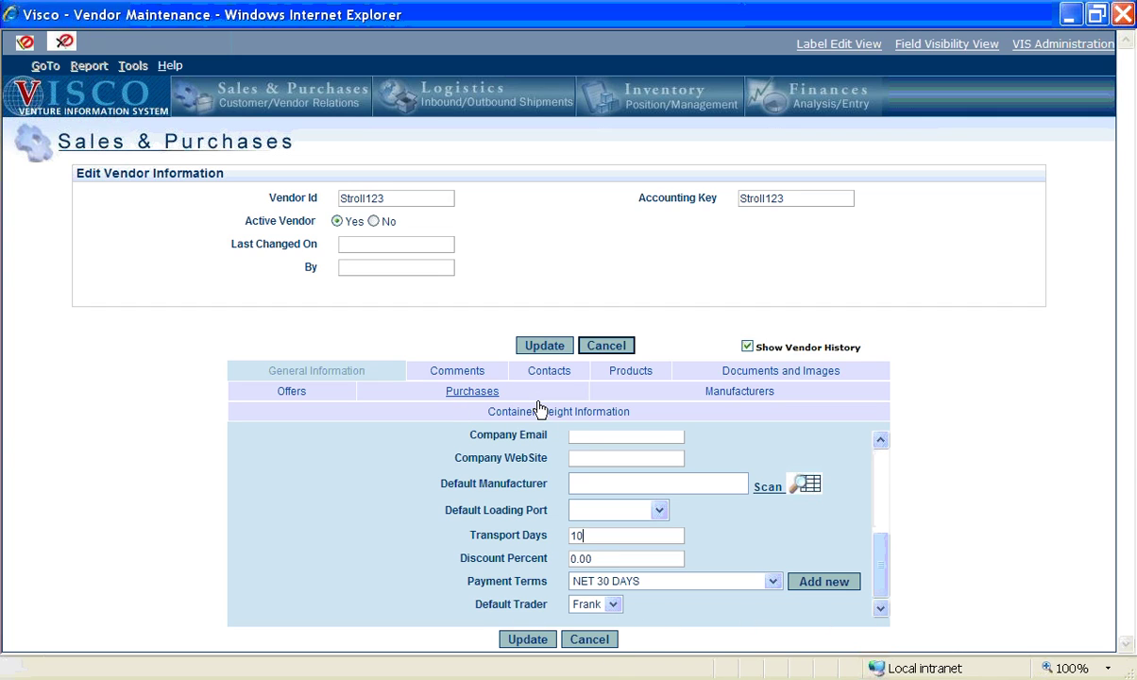
pyautogui.click(457, 372)
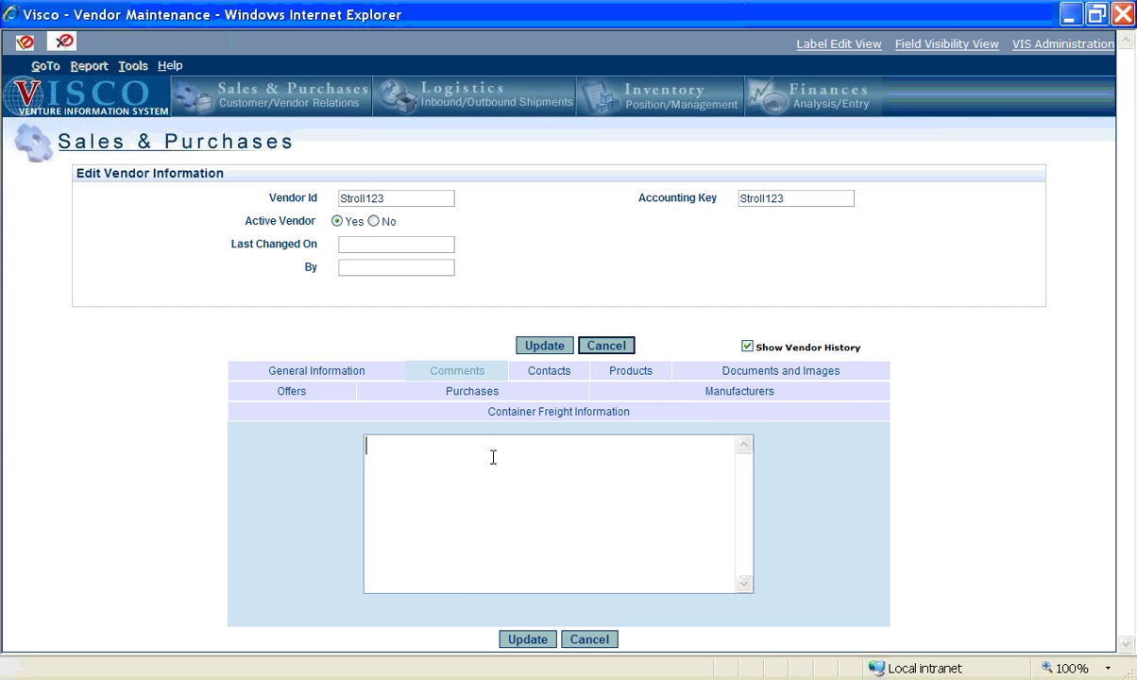
pyautogui.write('New vendor')
# Step: Add a contact to the vendor with the contact's name filled in
pyautogui.click(550, 373)
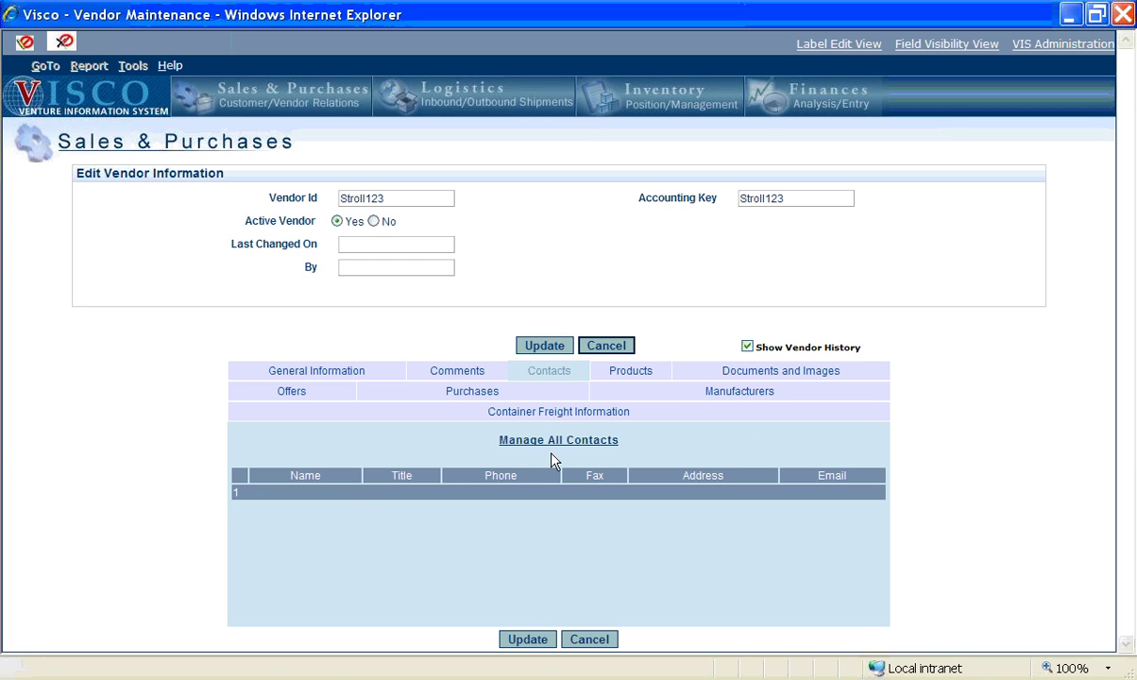
pyautogui.click(597, 444)
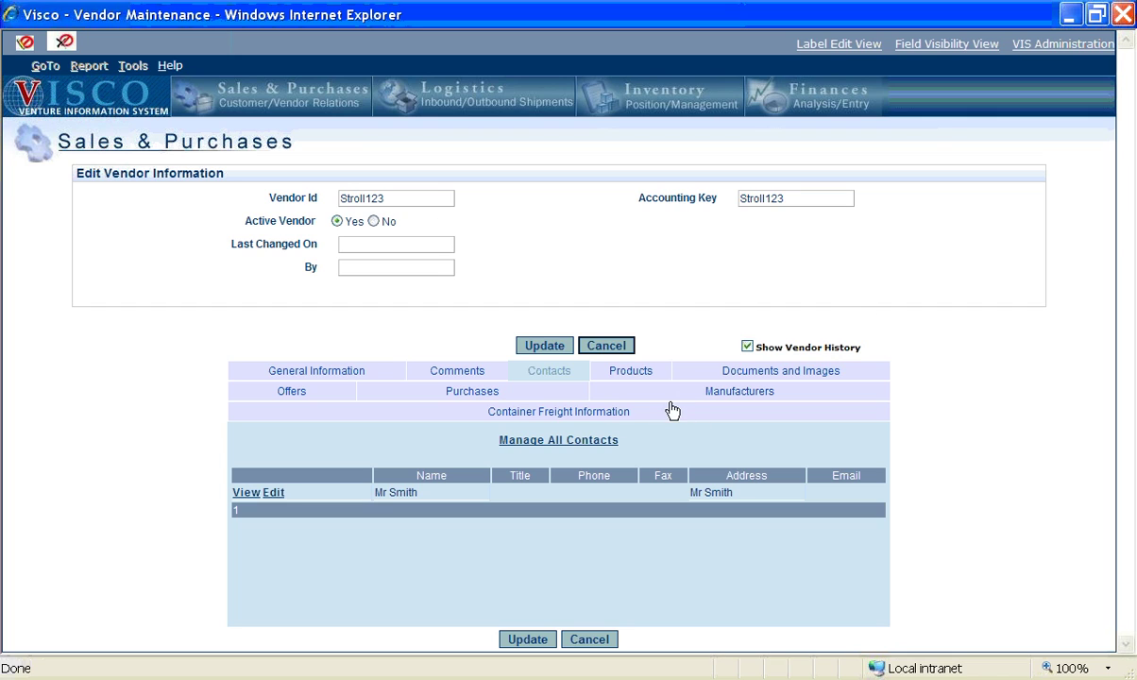
# Step: Start a new product entry for the vendor and pick item 06A-IA4-44007A, 7PCS SALAD SET, from the product scan
pyautogui.click(635, 377)
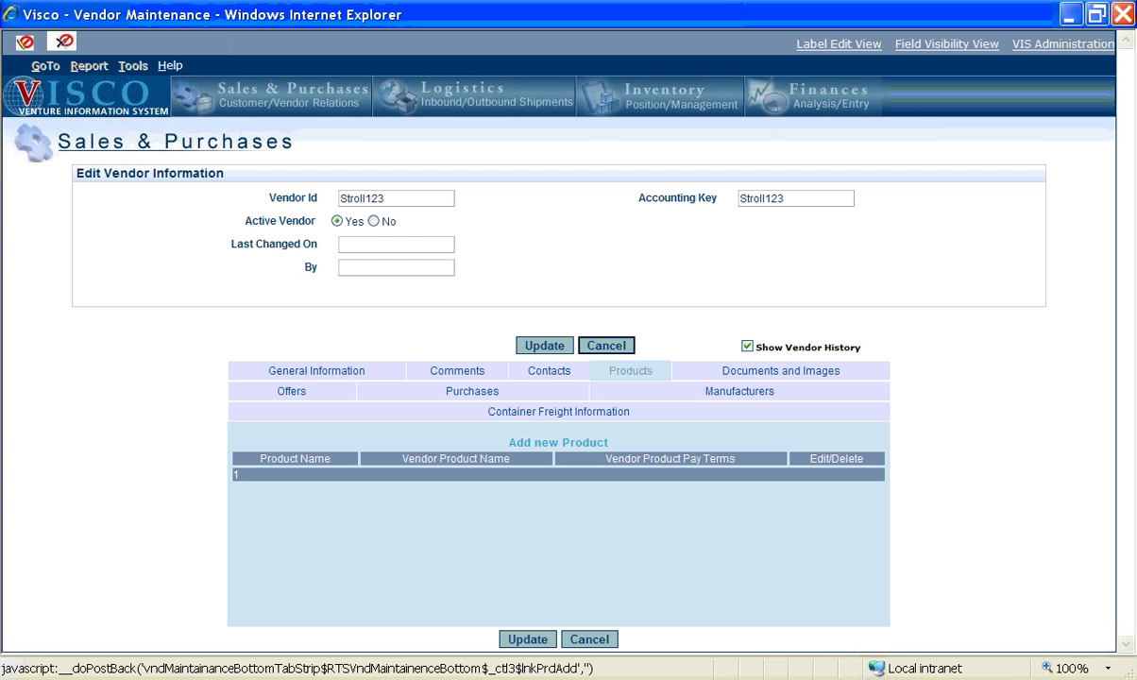
pyautogui.click(570, 450)
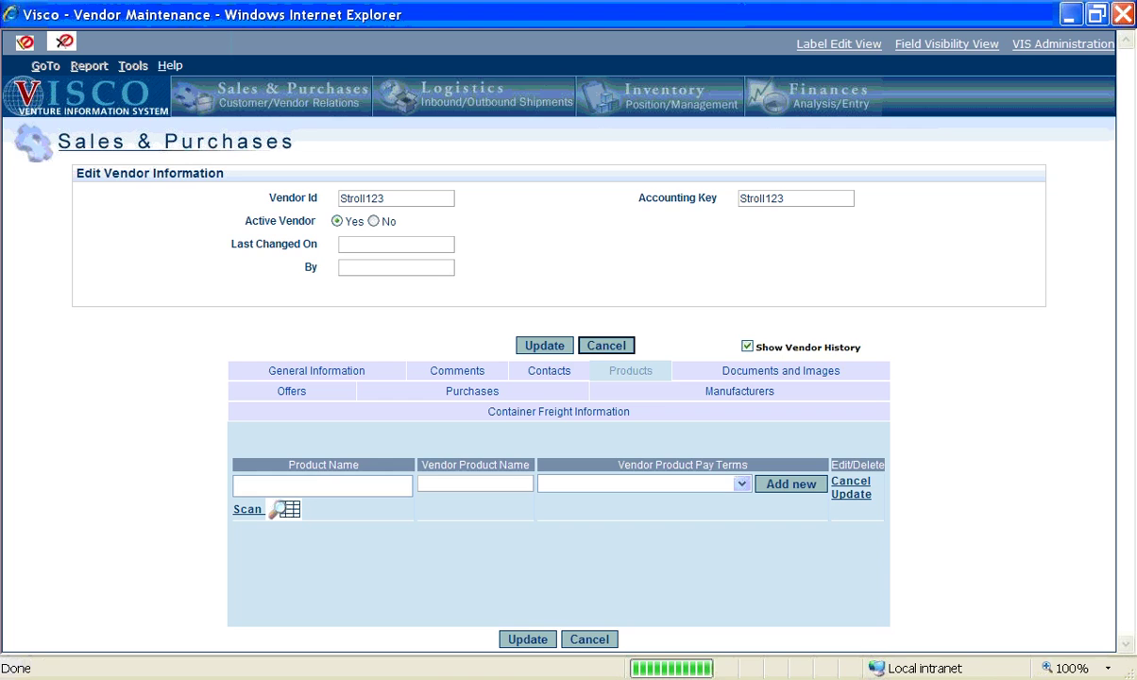
pyautogui.click(288, 513)
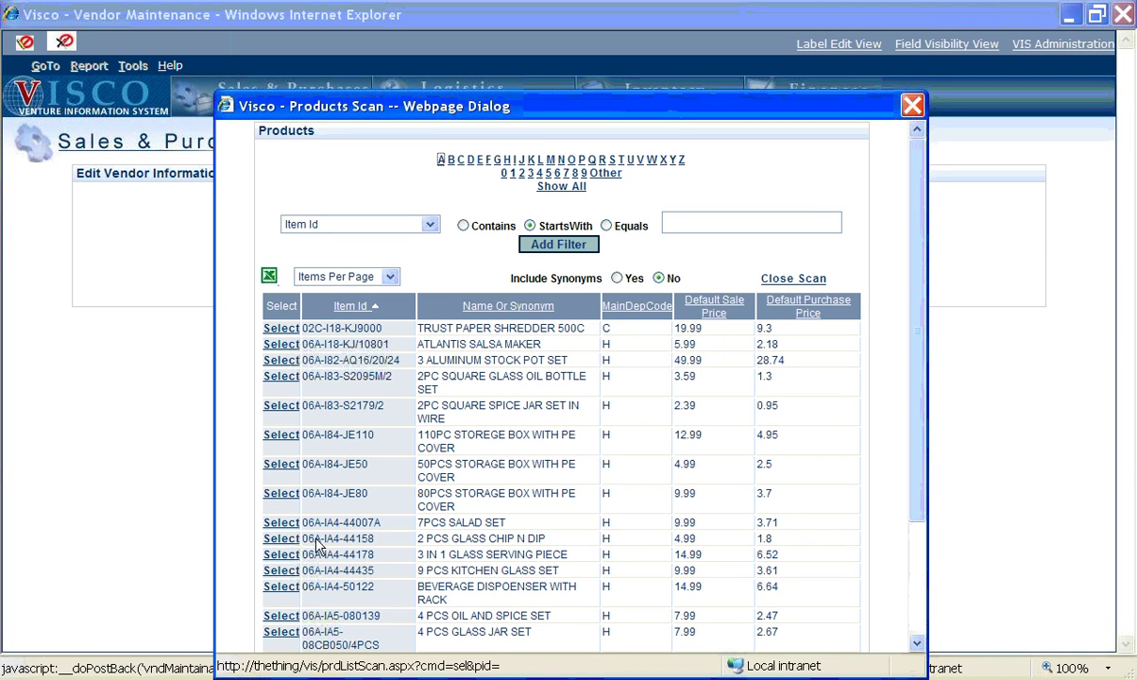
pyautogui.click(280, 522)
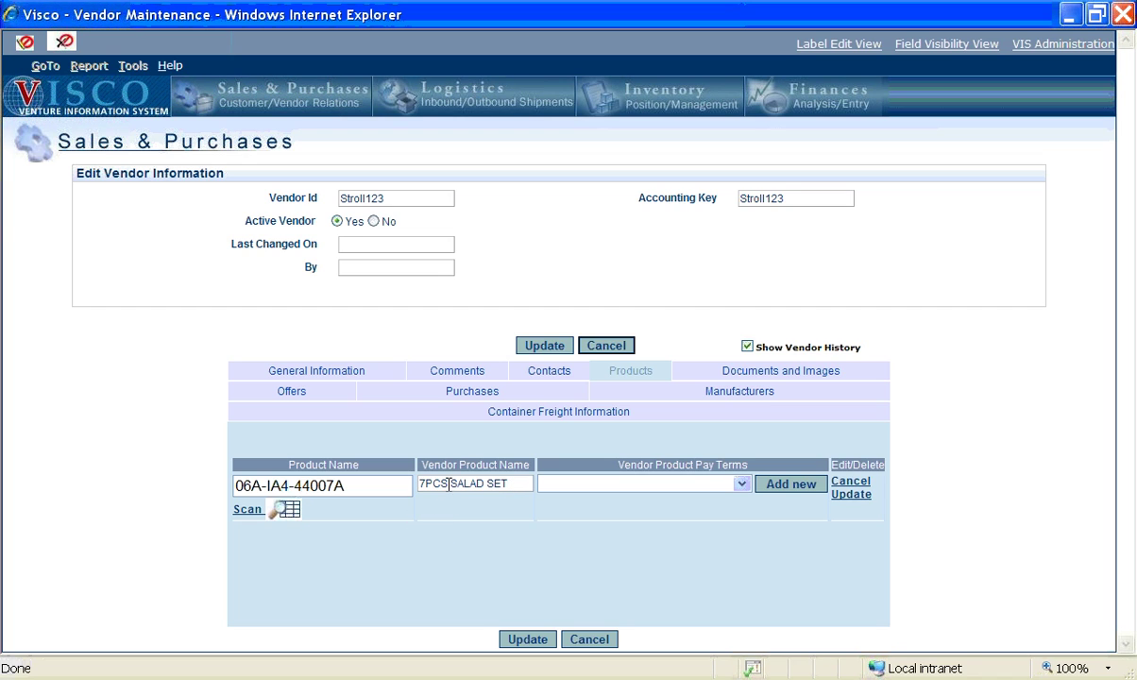
# Step: Name the vendor product "SALAD SET 007" with pay terms NET 30 DAYS and save the product entry
pyautogui.moveTo(450, 484); pyautogui.dragTo(419, 483)
pyautogui.press('Delete')
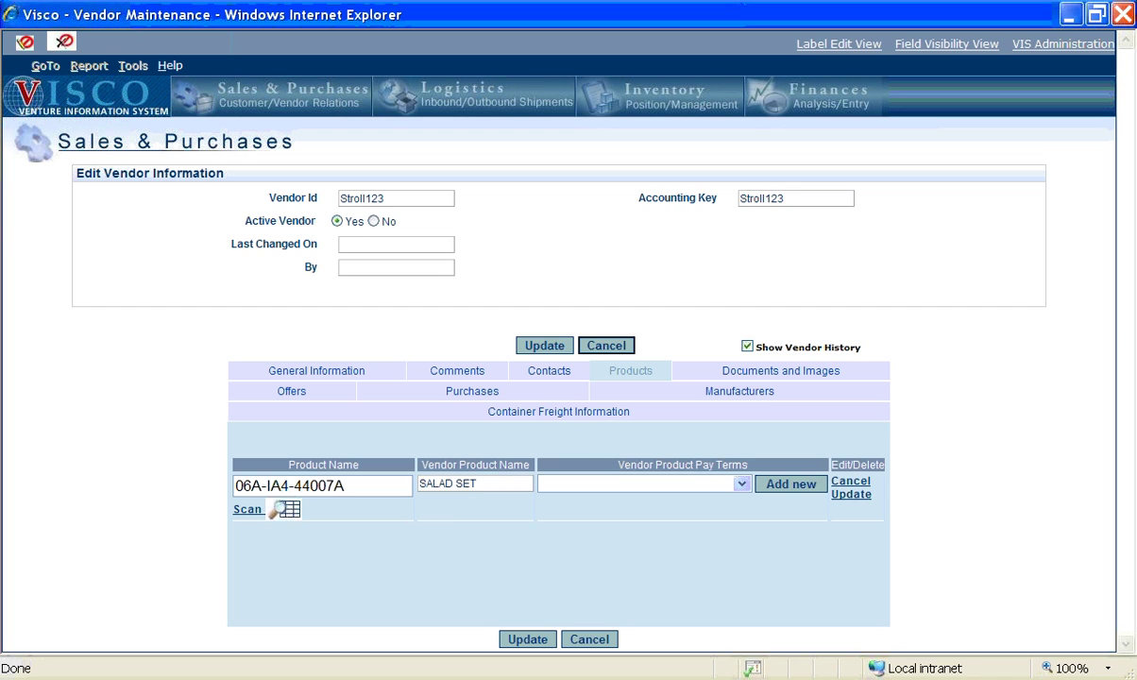
pyautogui.click(509, 484)
pyautogui.write('007')
pyautogui.click(742, 484)
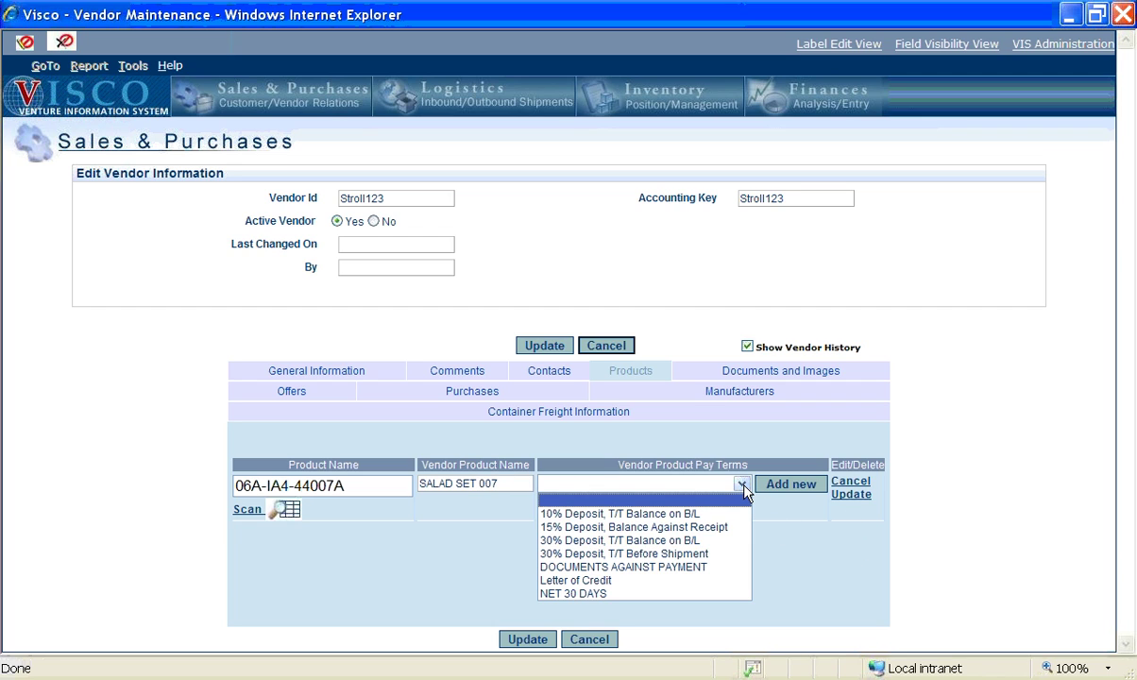
pyautogui.click(586, 594)
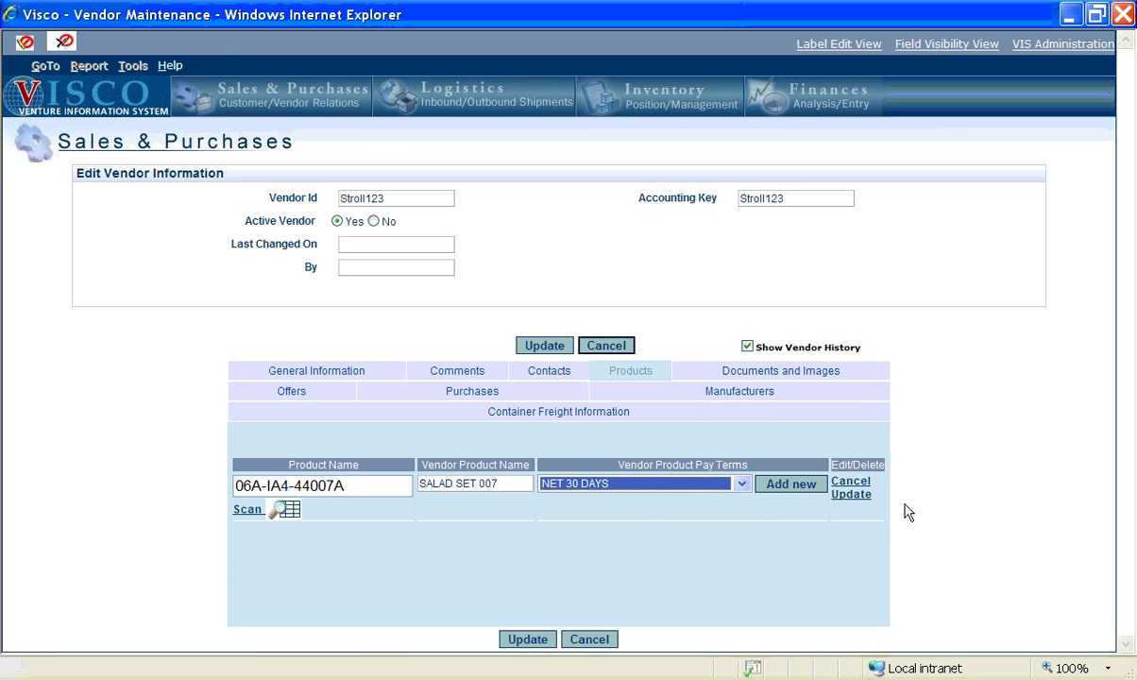
pyautogui.click(853, 495)
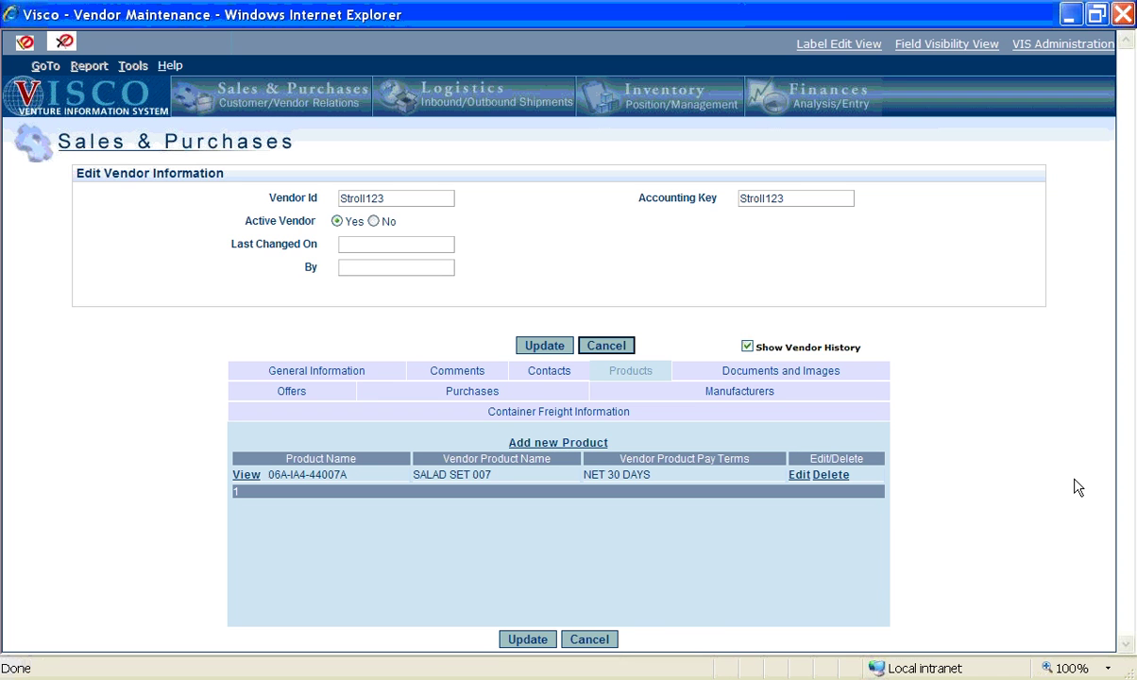
# Step: Add the file "Vendor product description" to the vendor's documents as type VendorOther and upload it
pyautogui.click(755, 375)
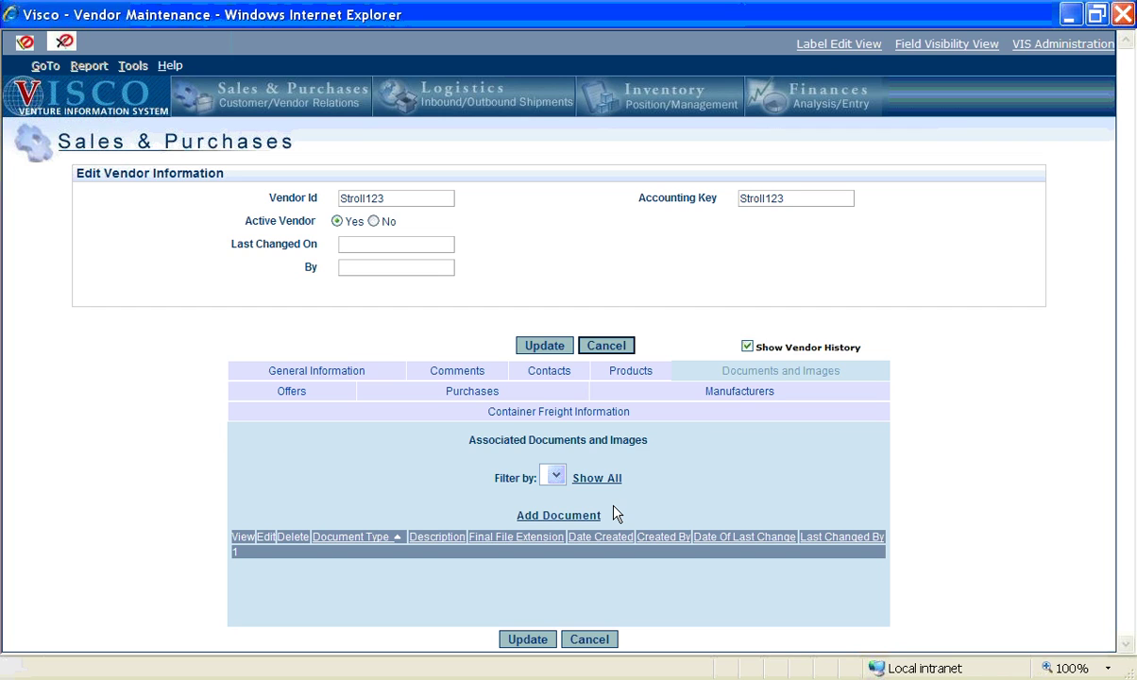
pyautogui.click(546, 521)
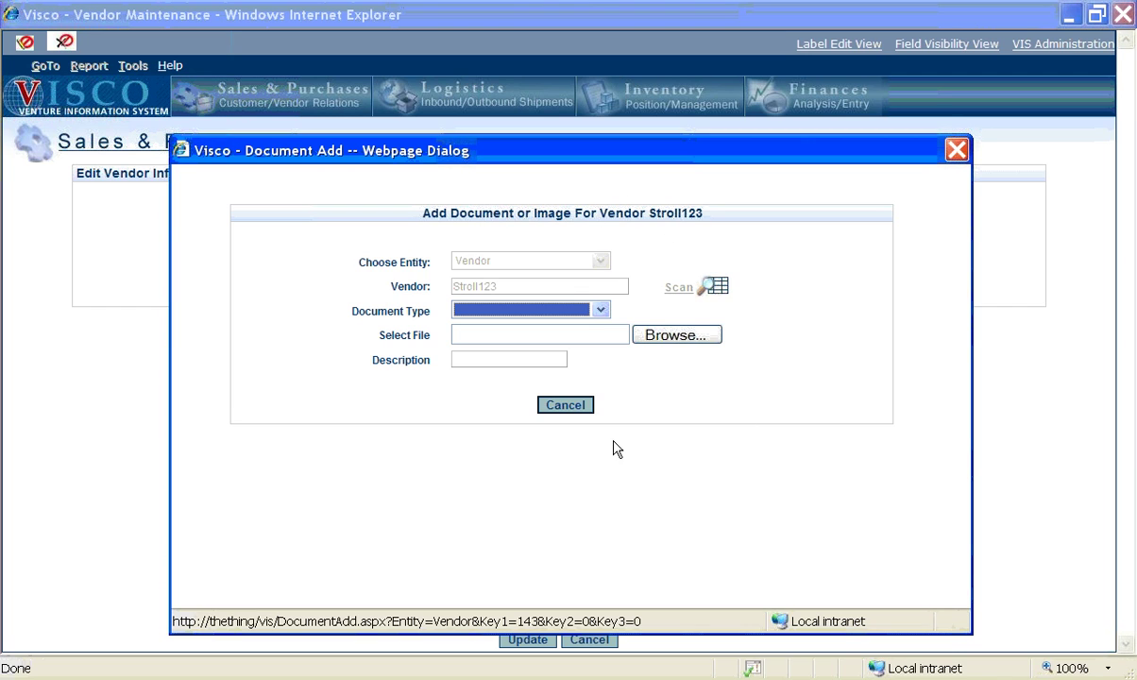
pyautogui.click(602, 312)
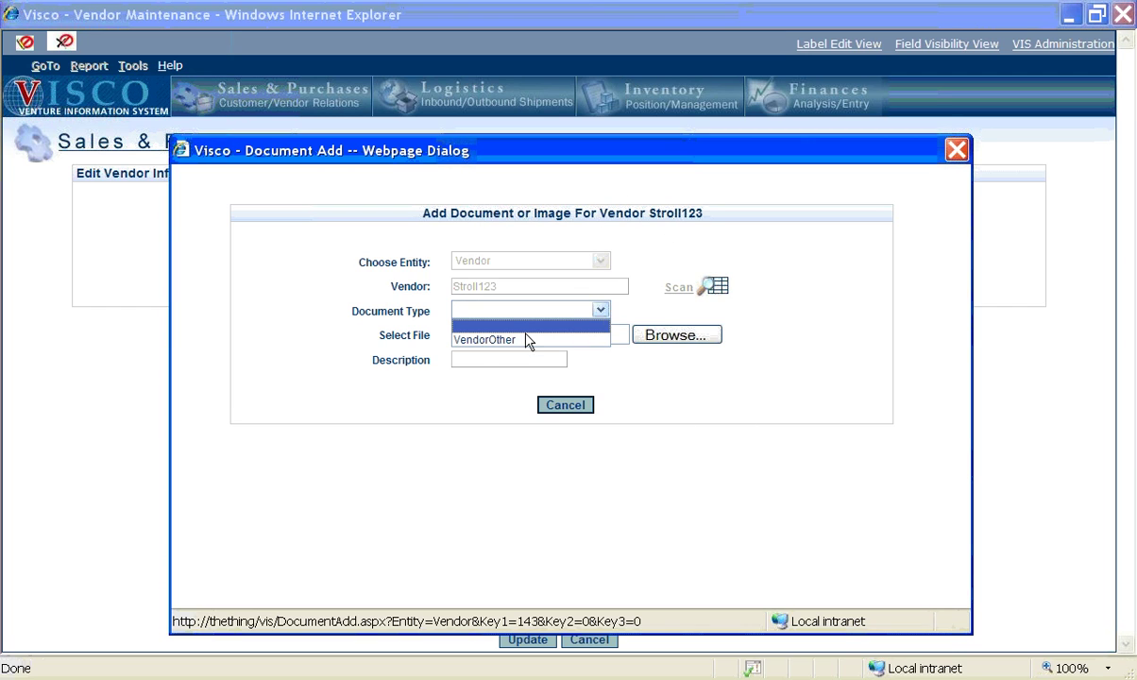
pyautogui.click(503, 342)
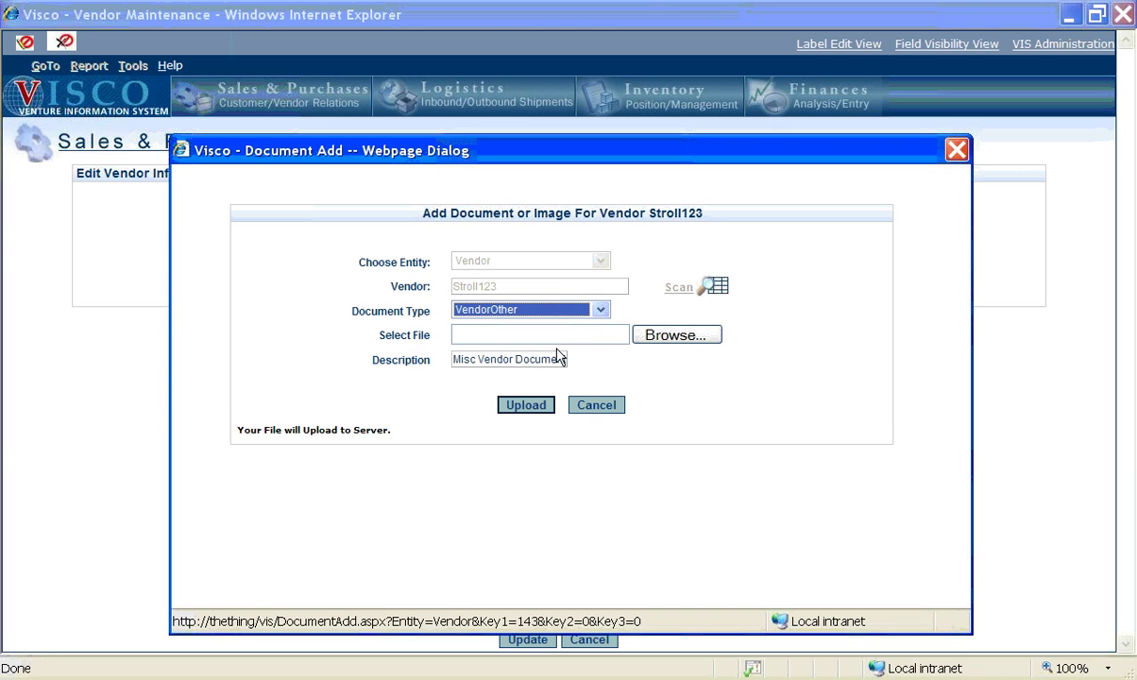
pyautogui.click(677, 337)
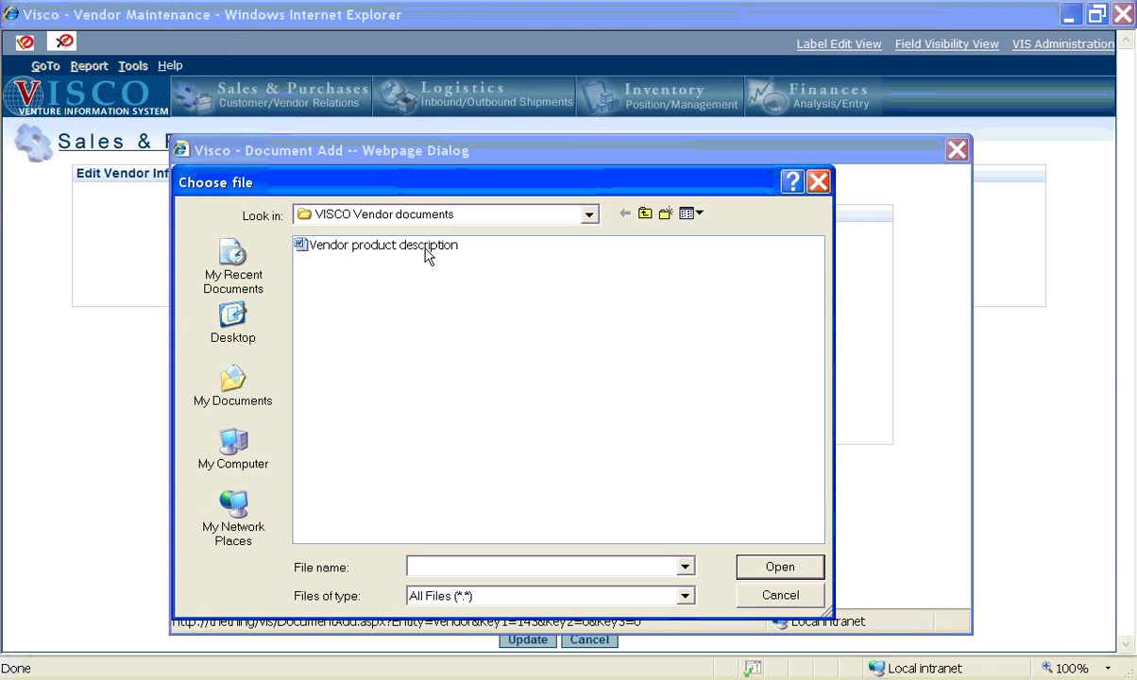
pyautogui.click(430, 247)
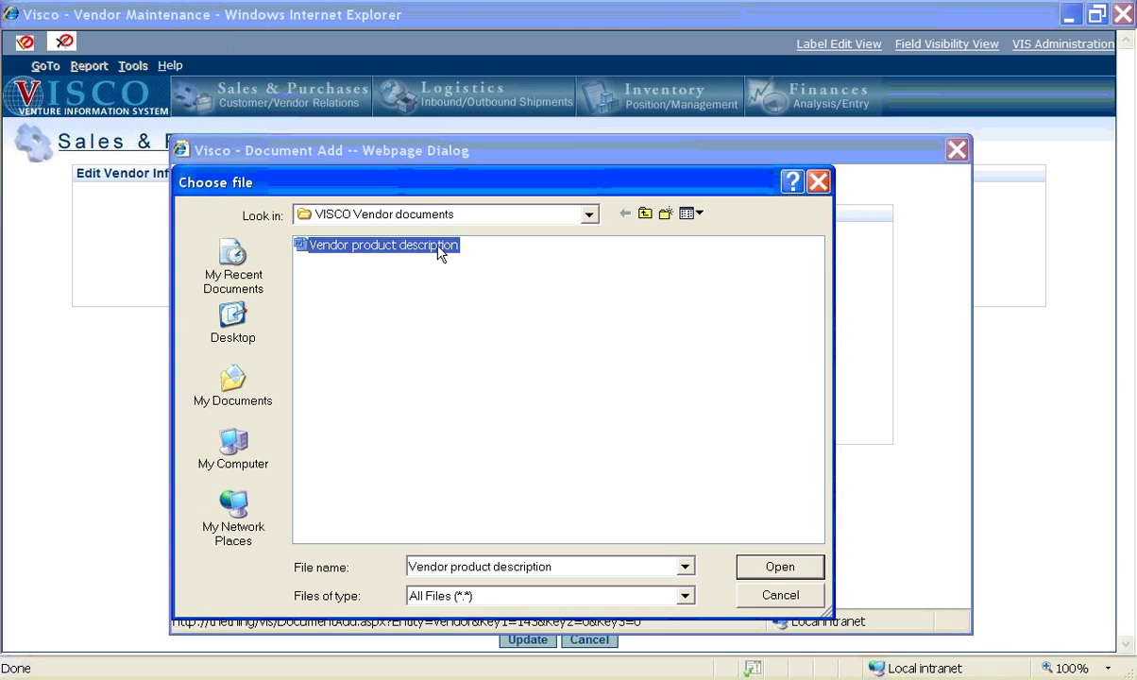
pyautogui.click(778, 569)
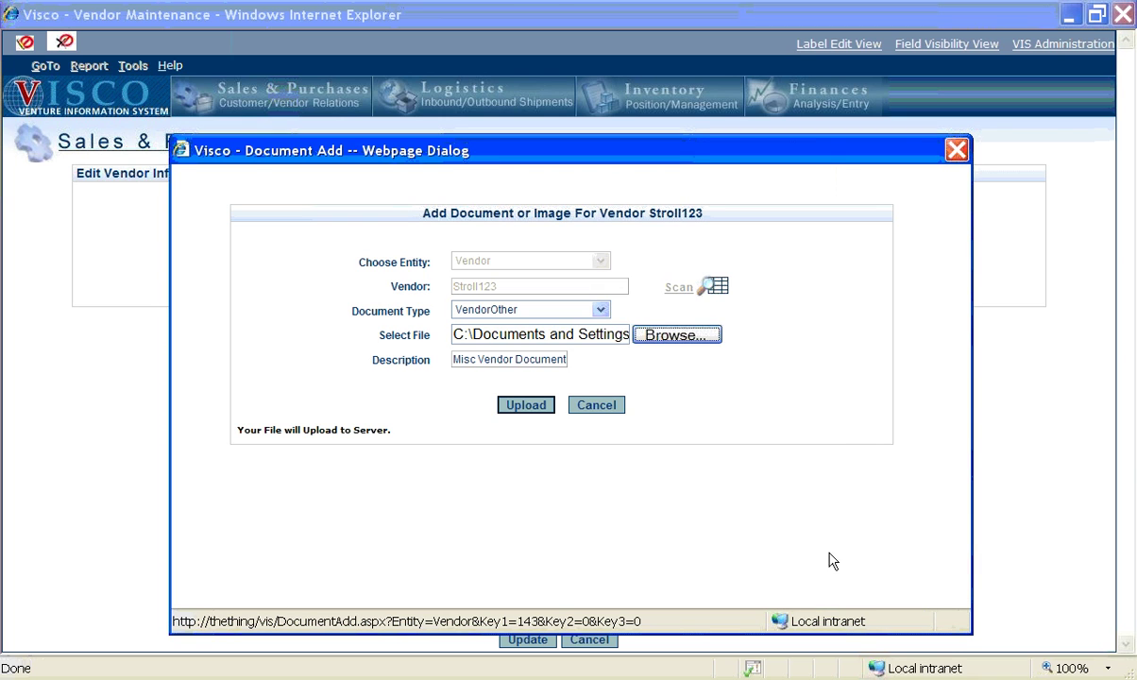
pyautogui.click(529, 406)
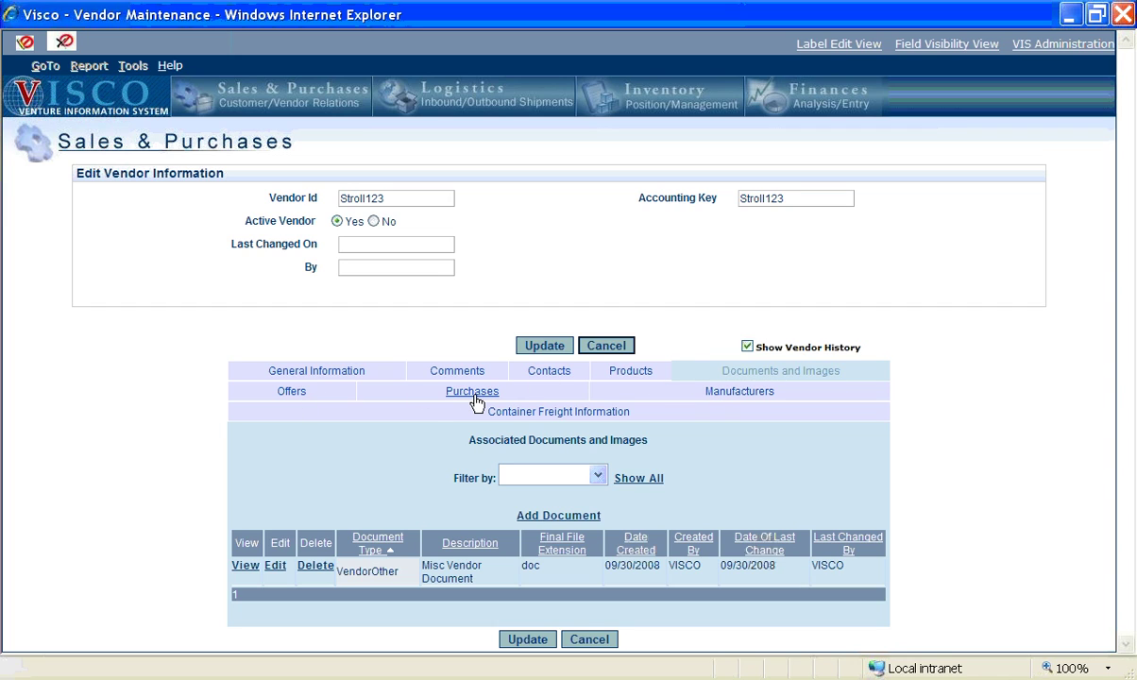
# Step: Review the vendor's offers, purchases and manufacturers, and save the vendor record
pyautogui.click(297, 400)
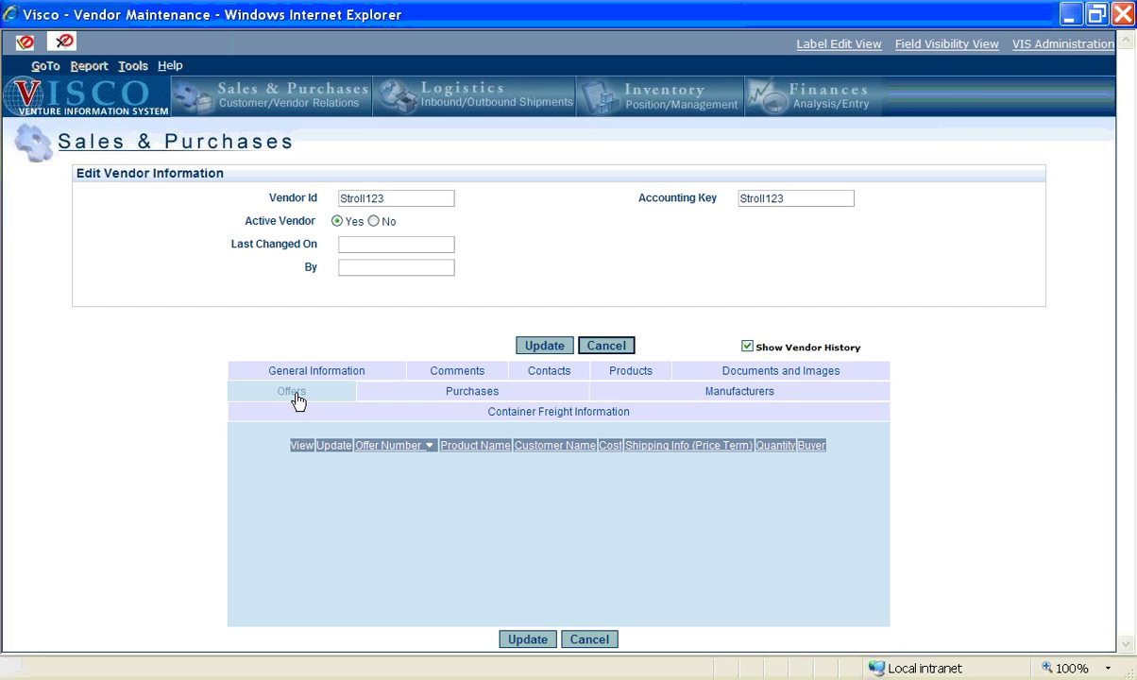
pyautogui.click(475, 401)
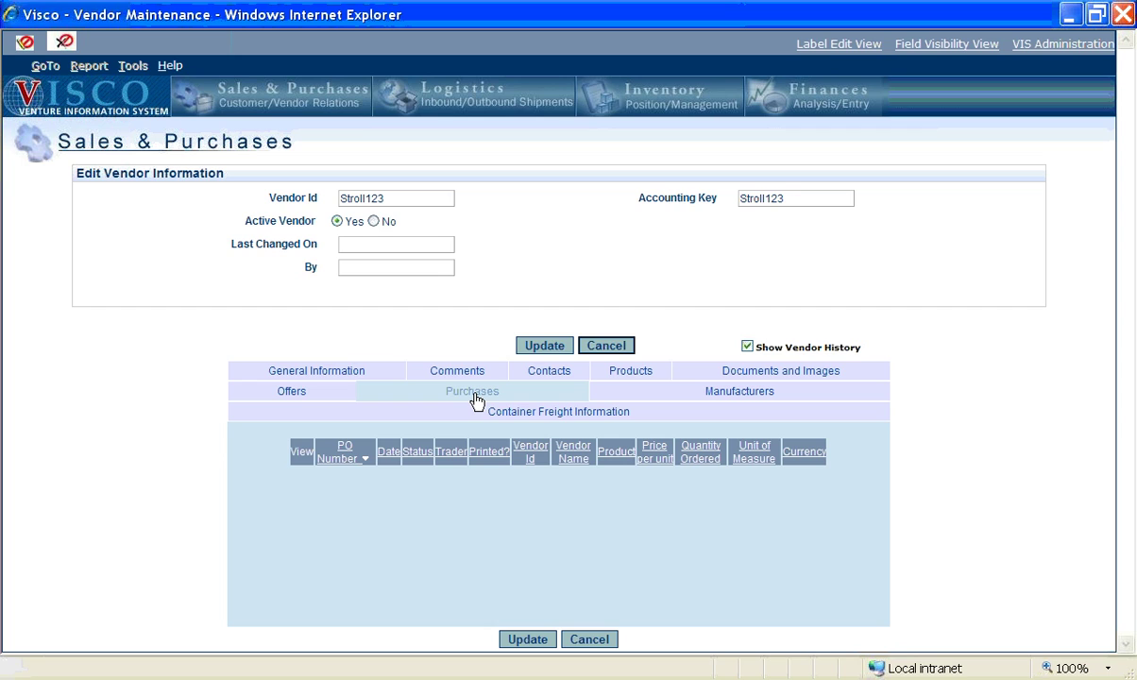
pyautogui.click(292, 396)
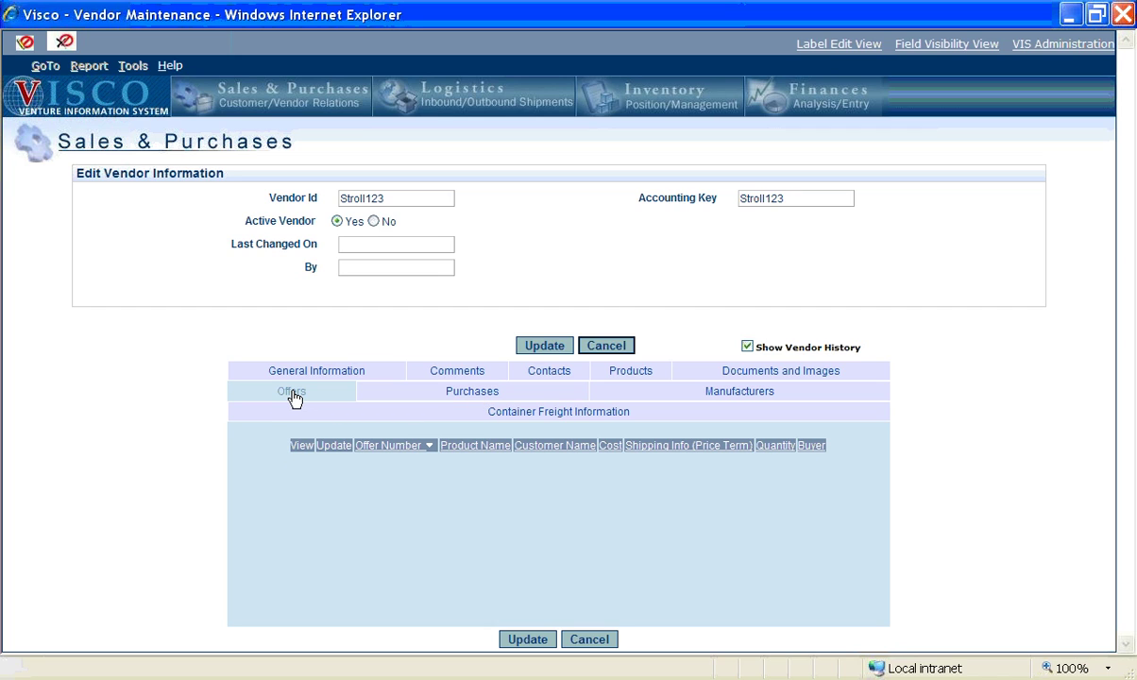
pyautogui.click(462, 401)
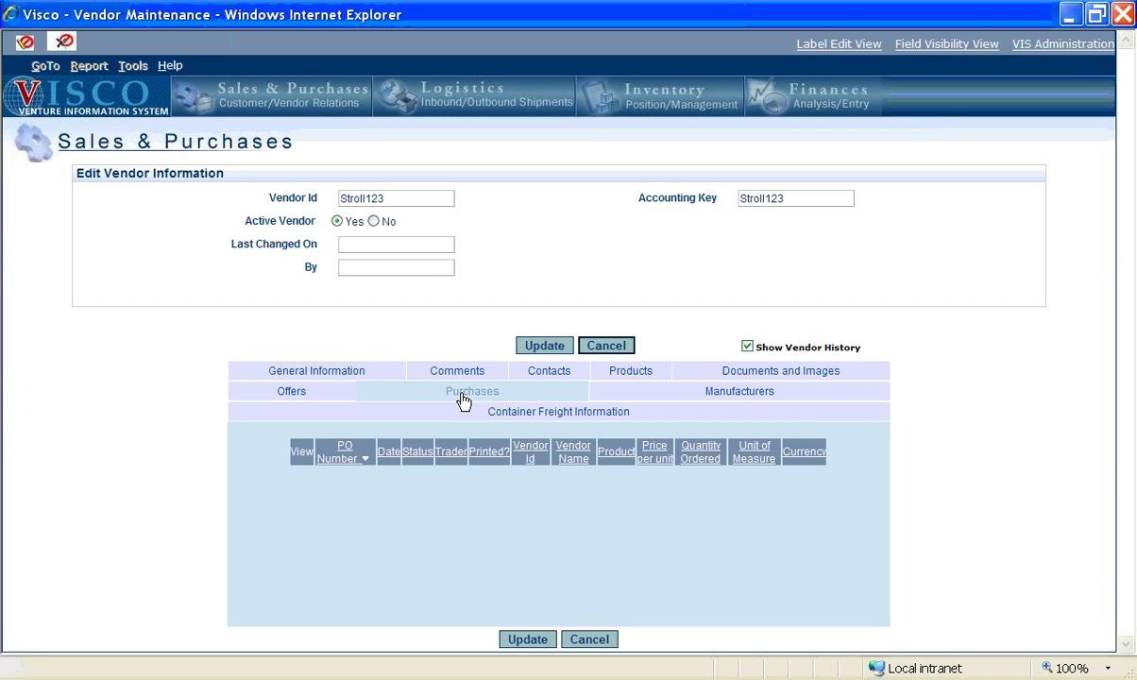
pyautogui.click(733, 396)
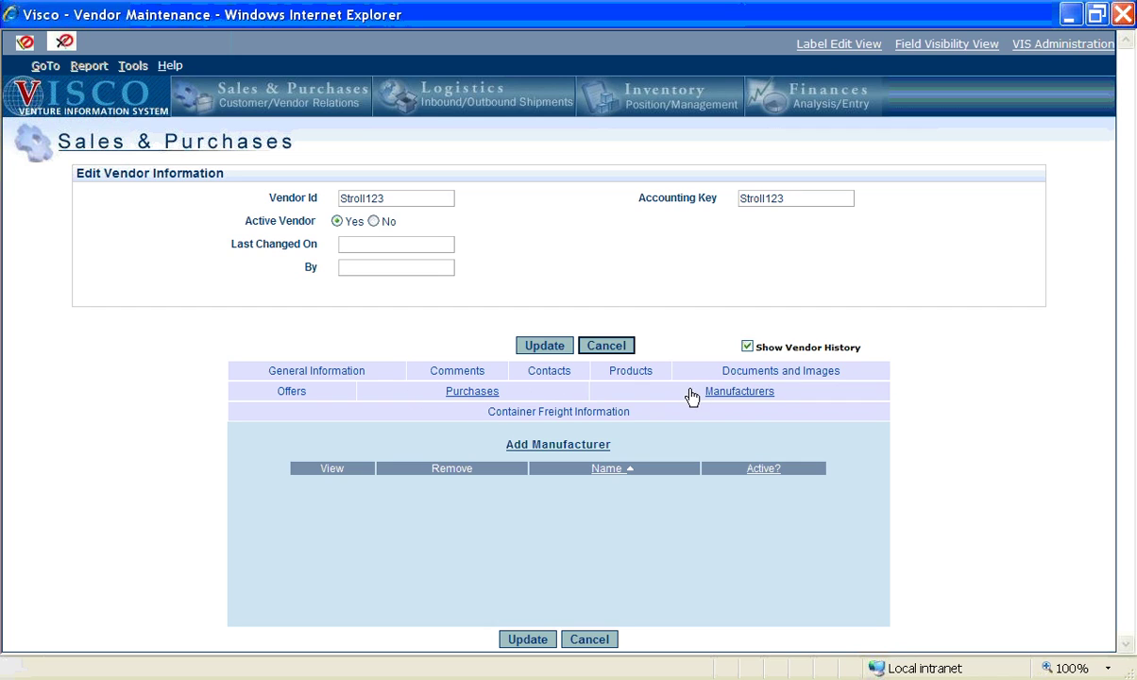
pyautogui.click(692, 395)
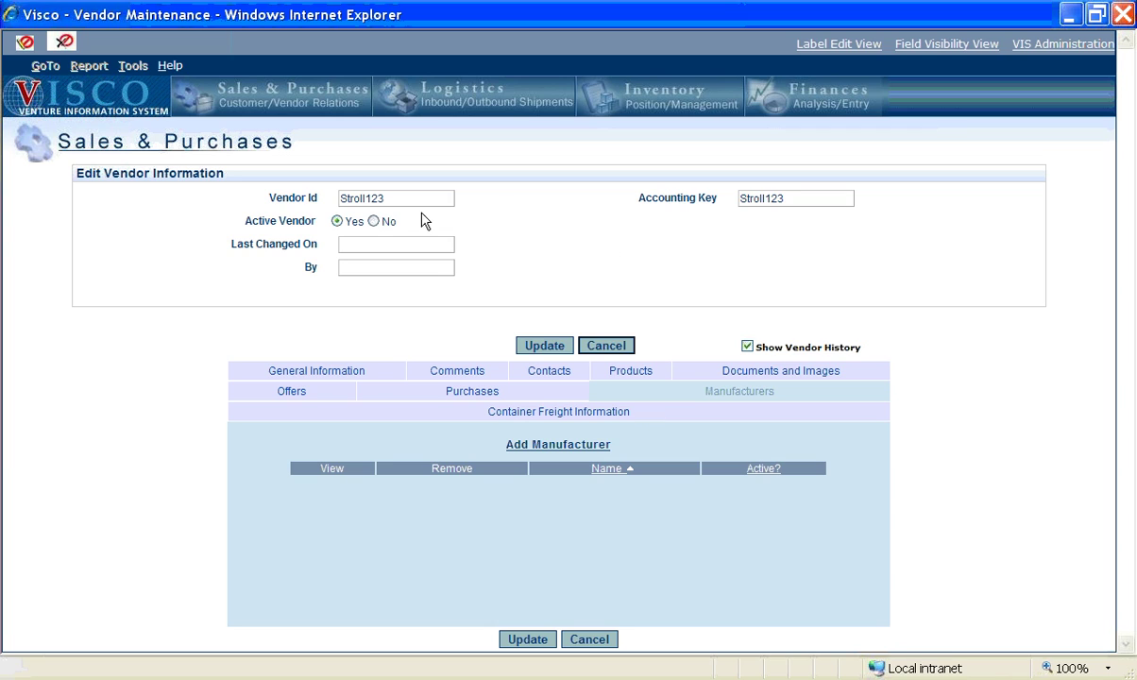
pyautogui.click(552, 347)
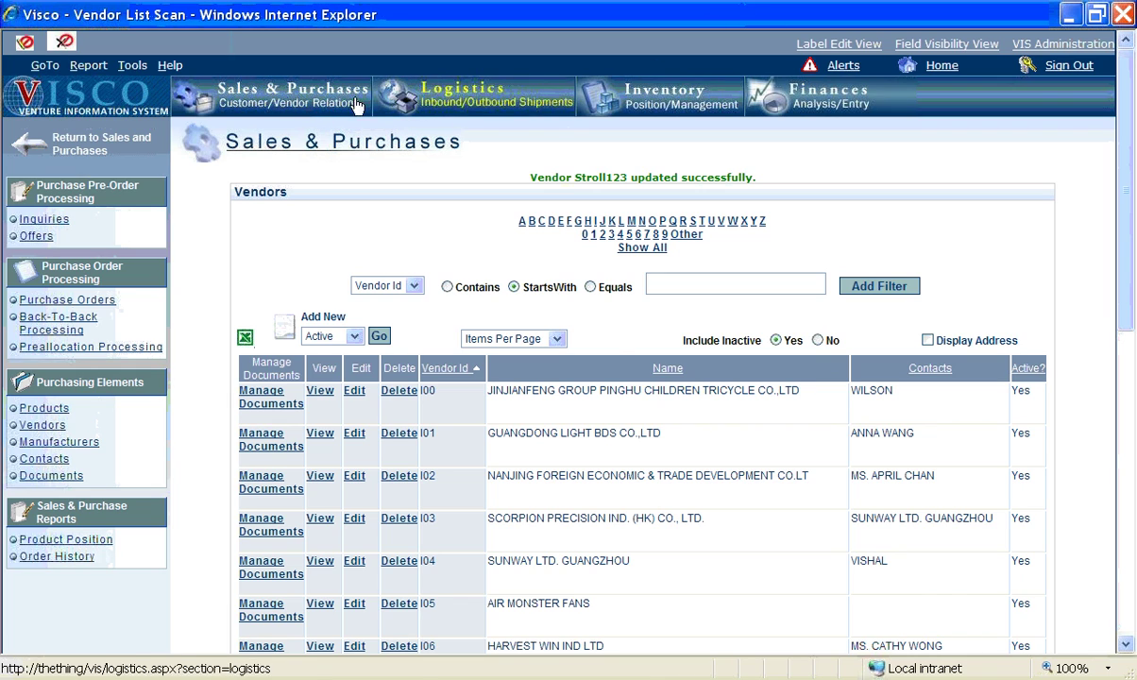
# Step: Reopen the purchasing vendor list and filter it to vendor IDs containing "stroll"
pyautogui.click(291, 95)
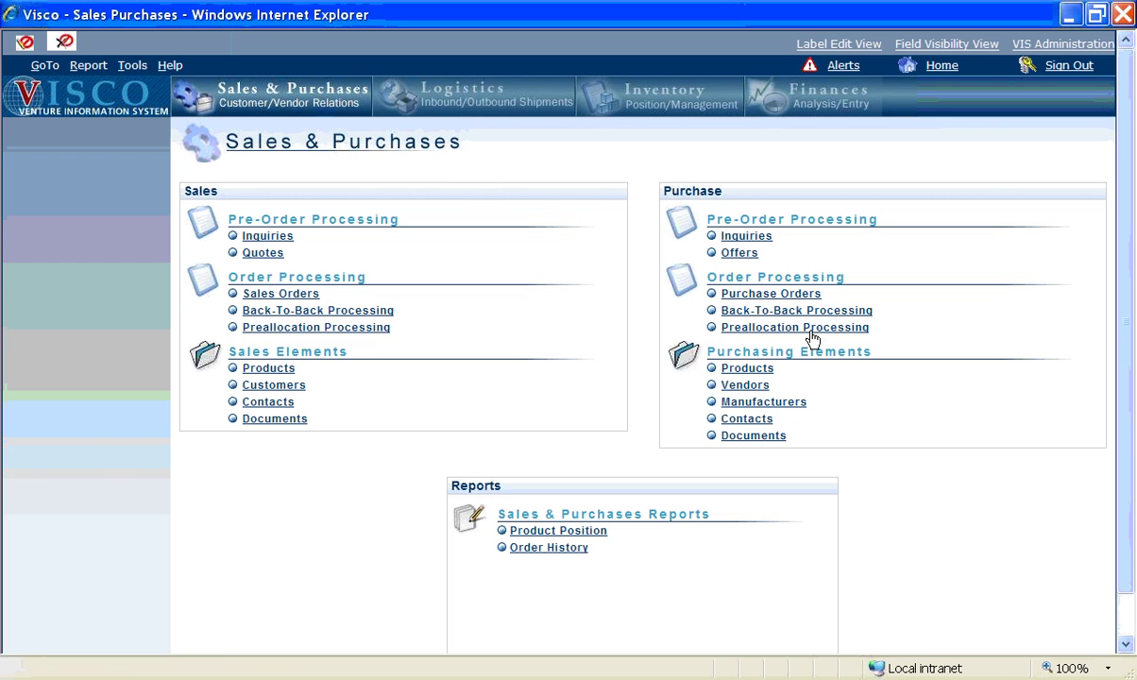
pyautogui.click(758, 388)
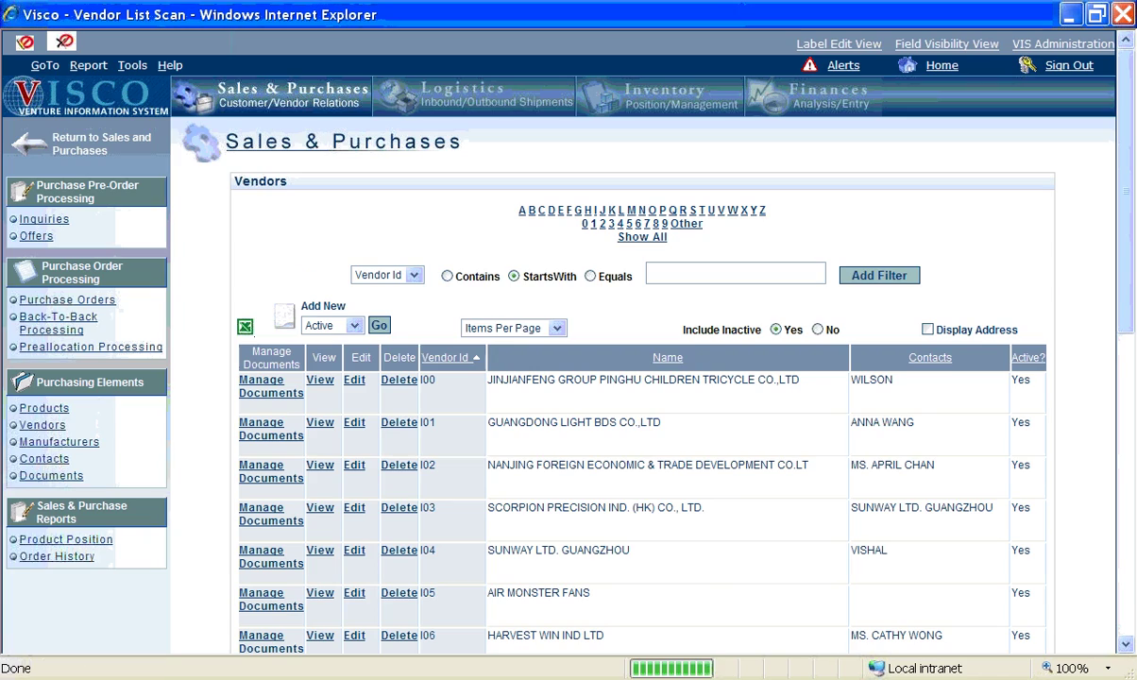
pyautogui.click(669, 273)
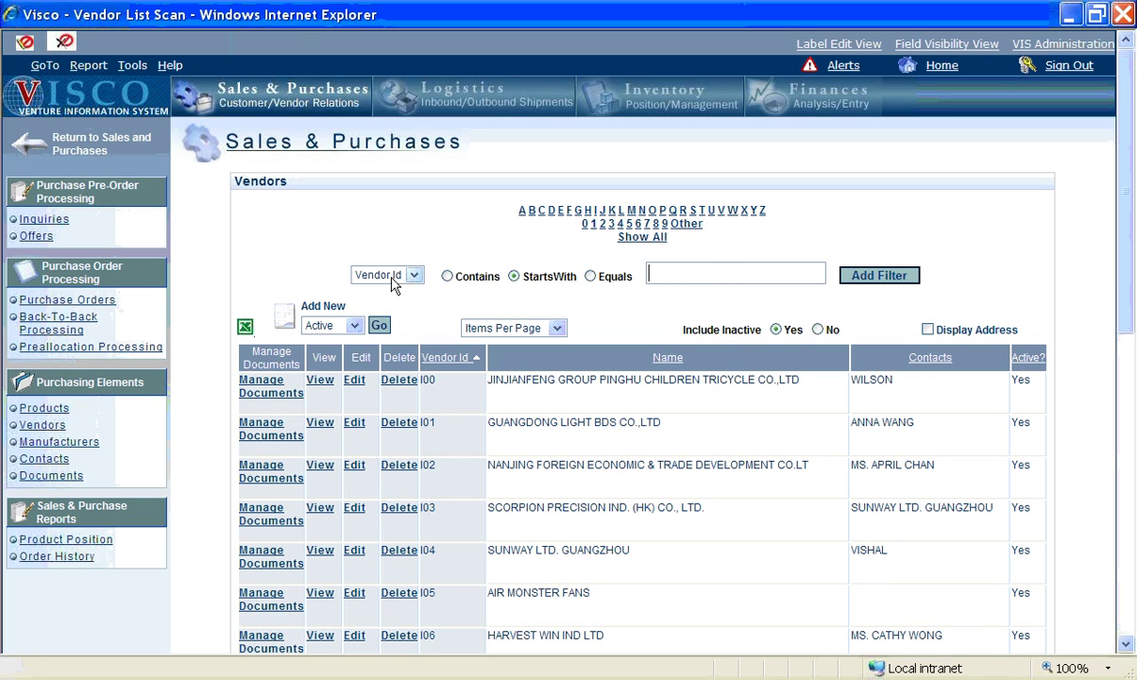
pyautogui.click(447, 276)
pyautogui.write('str')
pyautogui.write('oll')
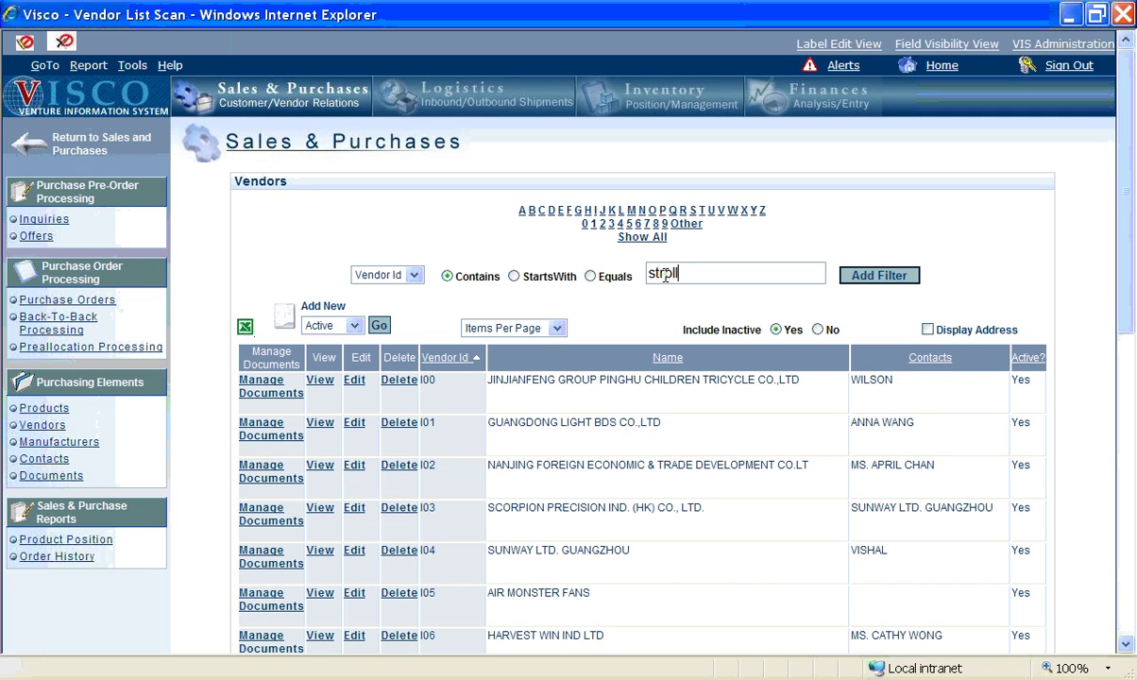
pyautogui.click(869, 277)
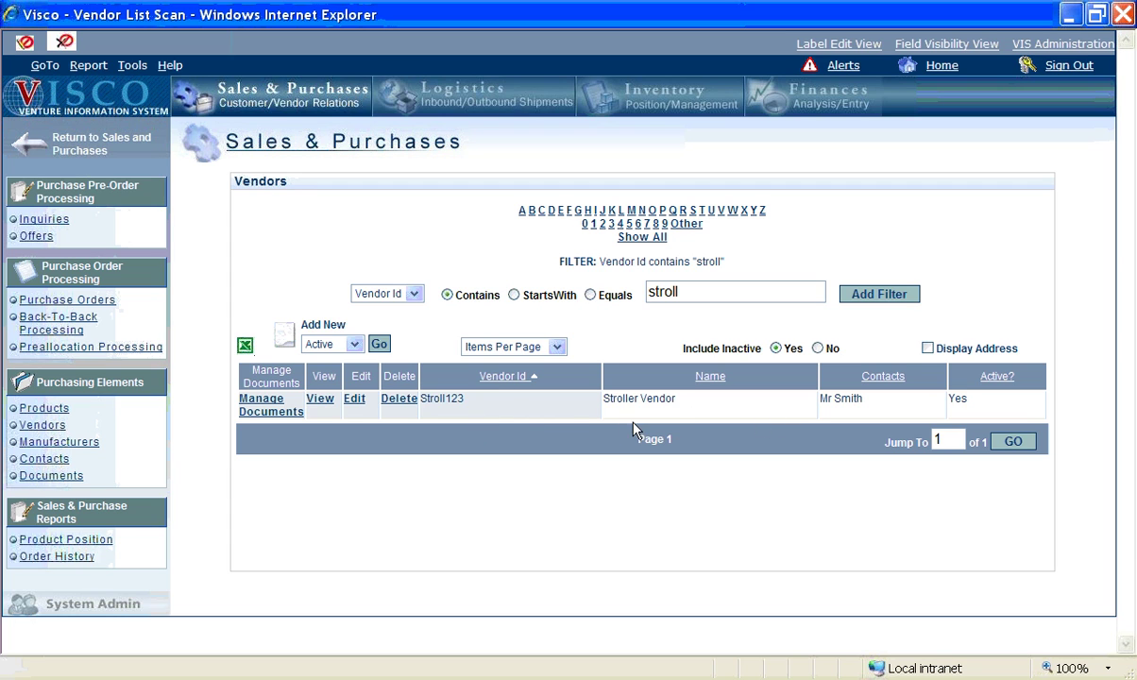
# Step: View vendor Stroll123's general information, comments, contacts and products, and return to the vendor list
pyautogui.click(322, 399)
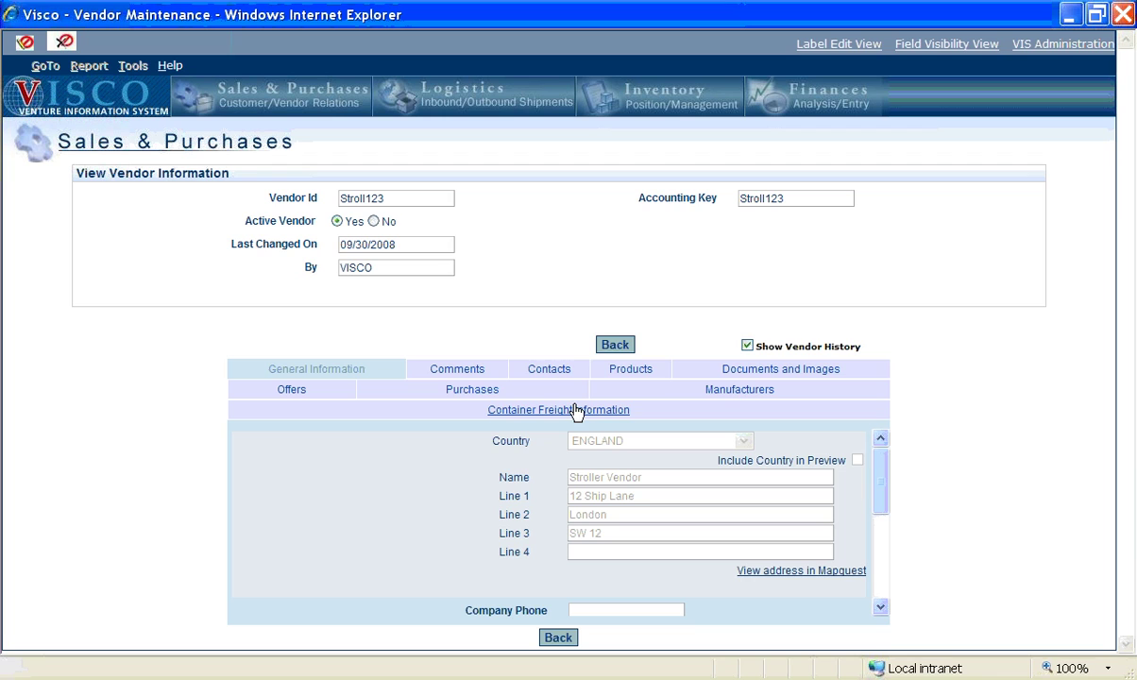
pyautogui.click(480, 371)
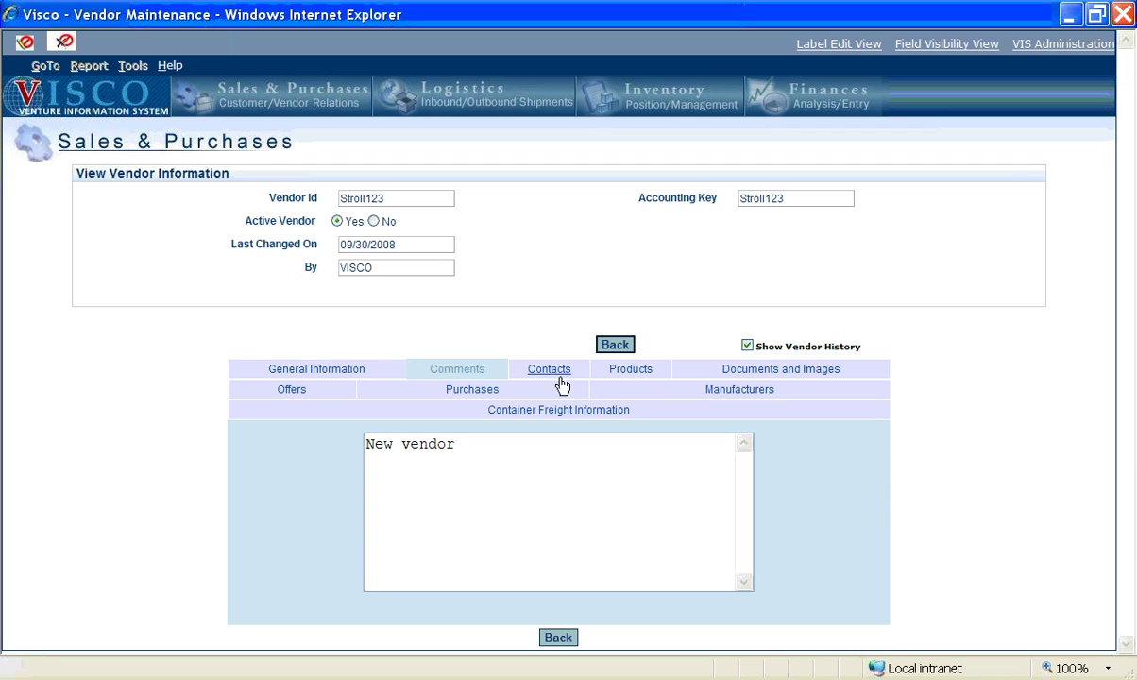
pyautogui.click(560, 380)
pyautogui.click(629, 372)
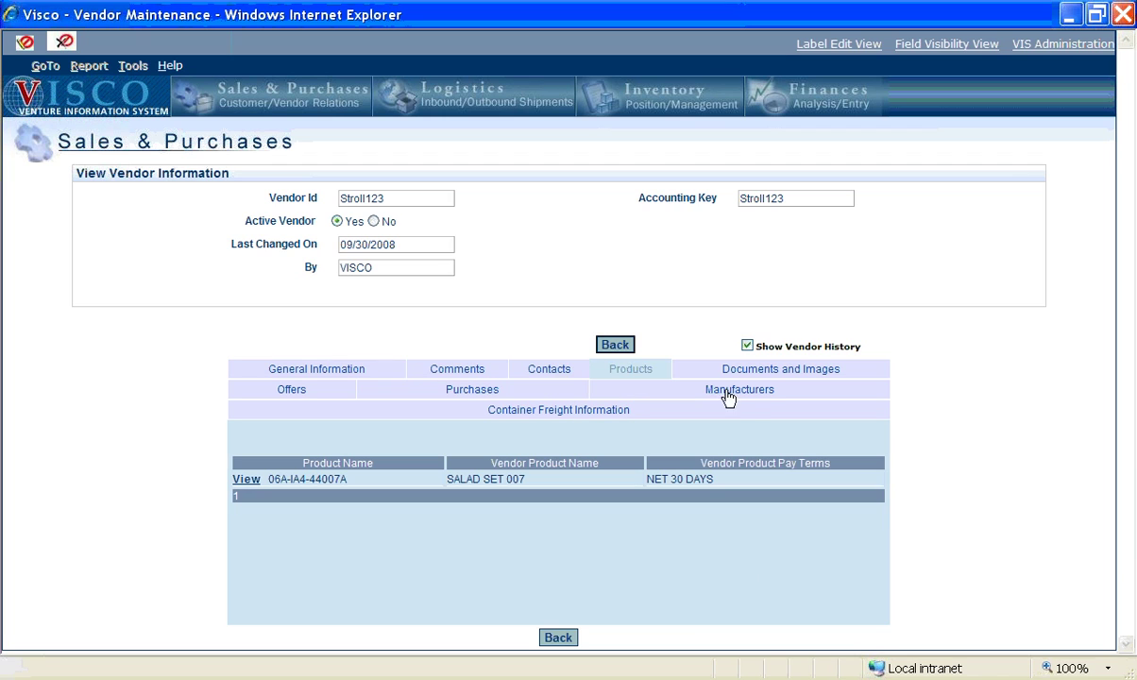
pyautogui.click(618, 346)
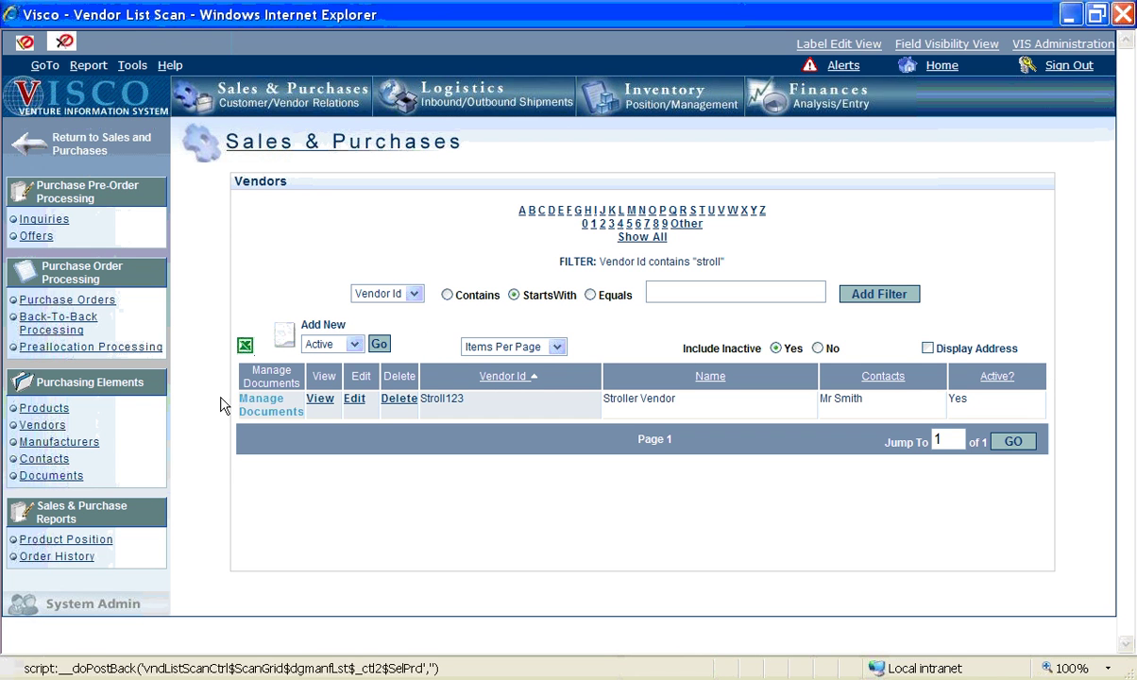
# Step: Edit vendor Stroll123 by appending "- 1st order placed 9/30/08" to its comment and save the record
pyautogui.click(355, 399)
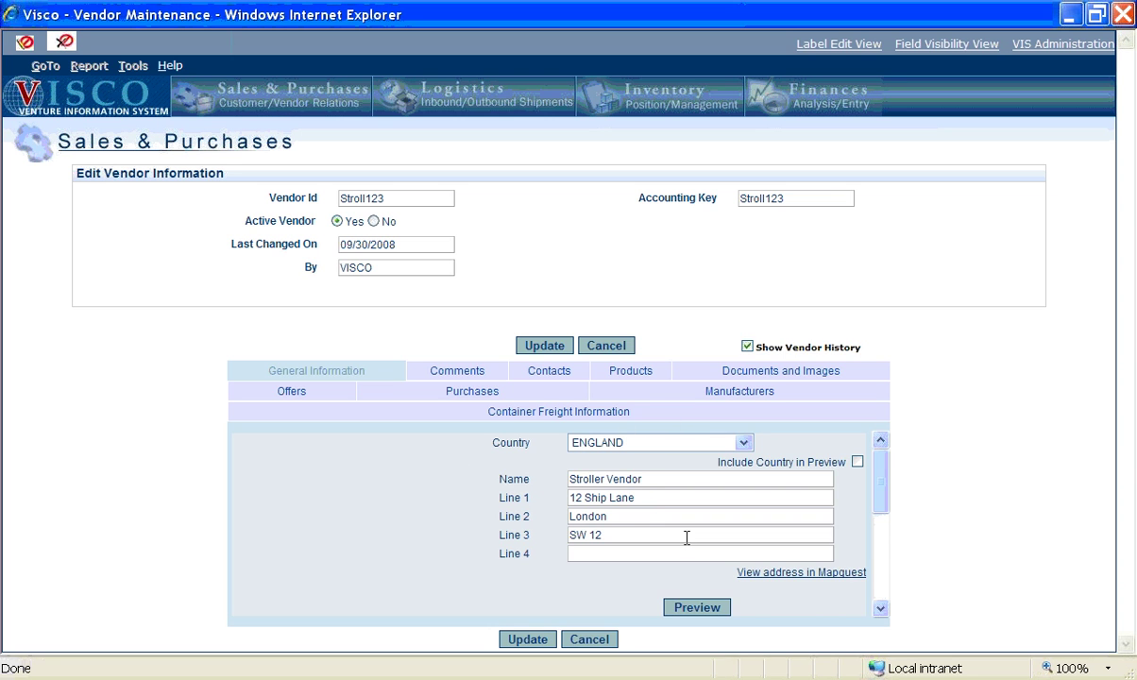
pyautogui.click(459, 370)
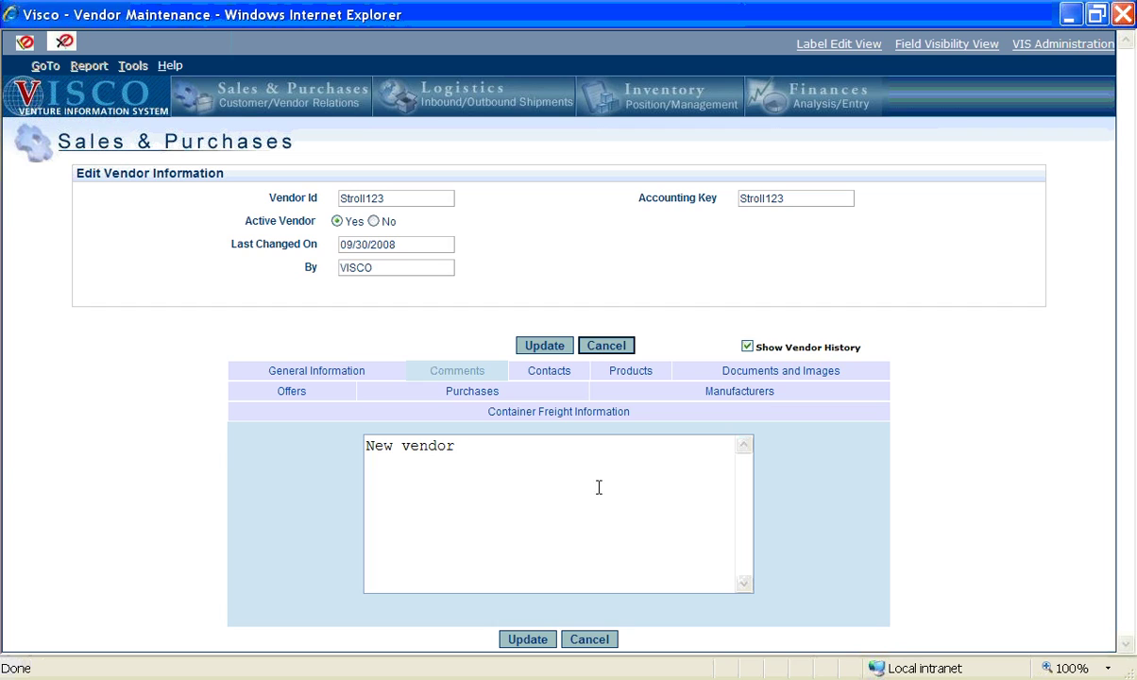
pyautogui.click(483, 456)
pyautogui.write('- pd')
pyautogui.press('BackSpace')
pyautogui.press('BackSpace')
pyautogui.write('1st order placed 9')
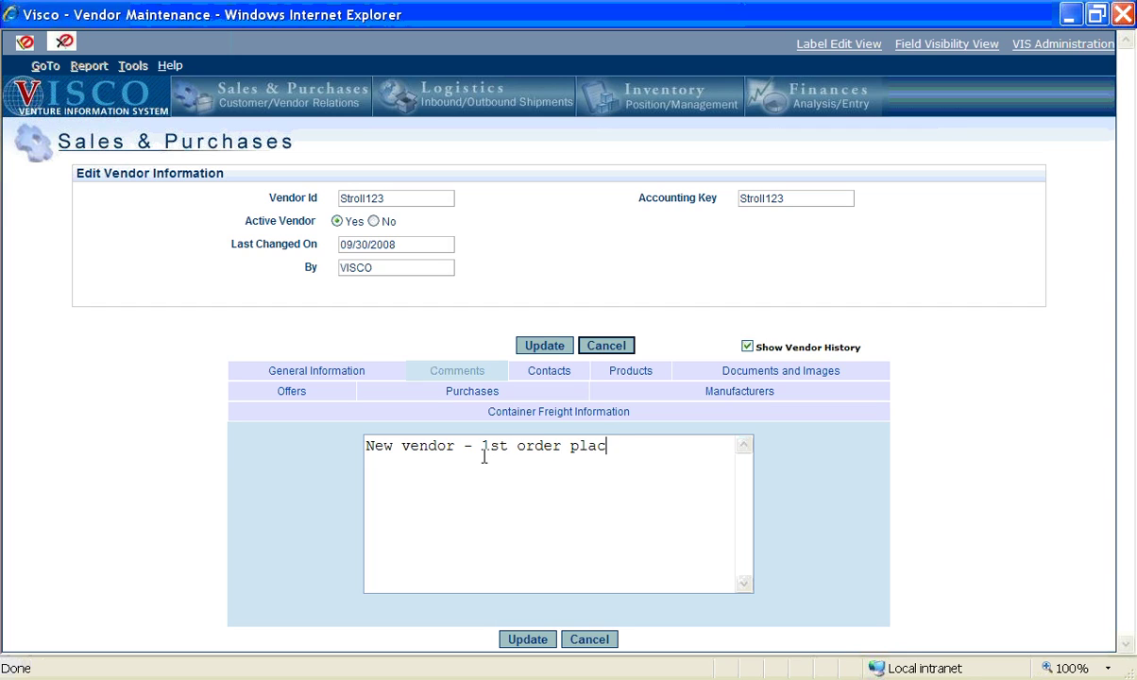
pyautogui.write('/30/08')
pyautogui.click(527, 346)
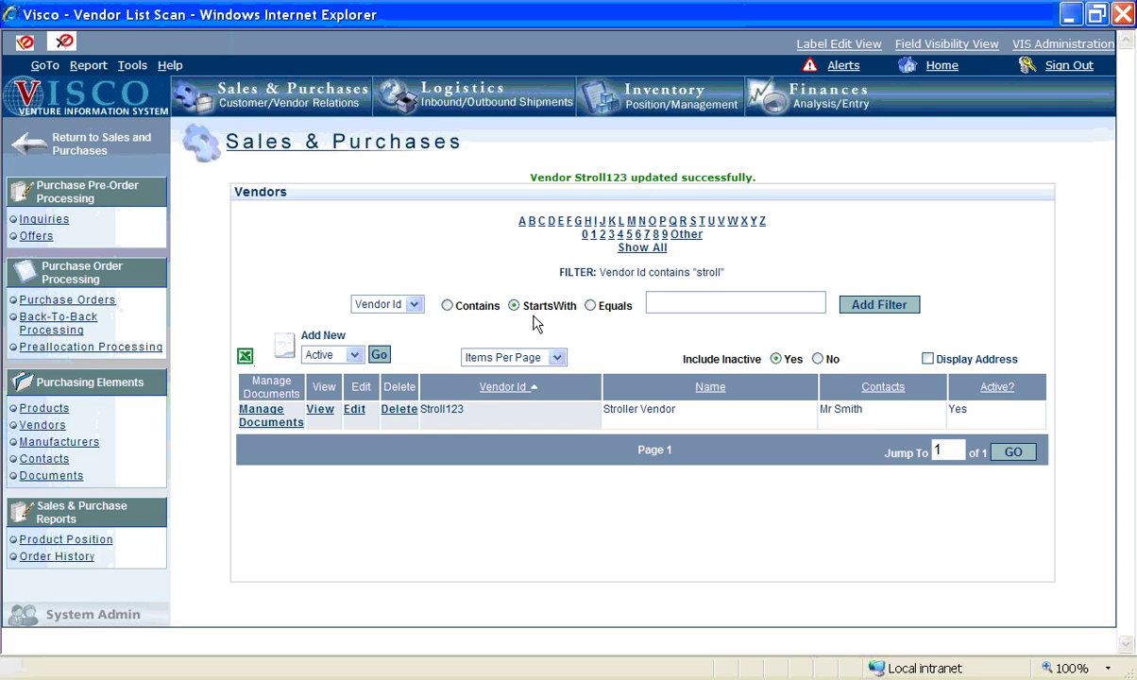
# Step: Delete vendor Stroll123 from the vendor list and confirm the deletion
pyautogui.click(401, 410)
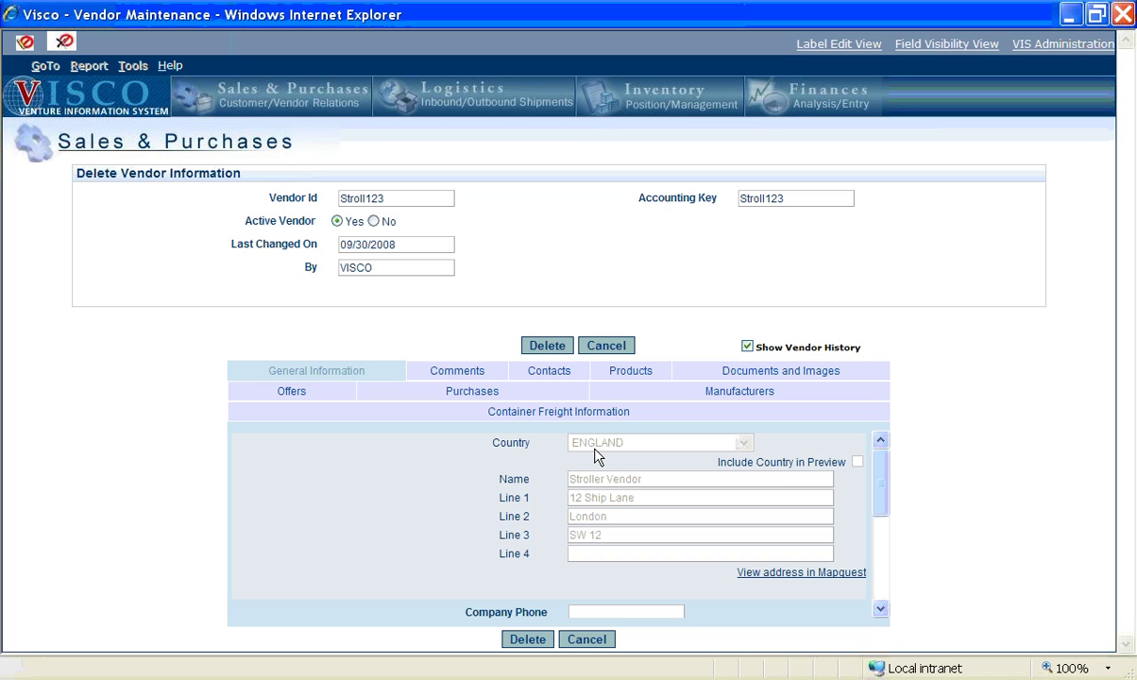
pyautogui.click(547, 346)
pyautogui.click(551, 410)
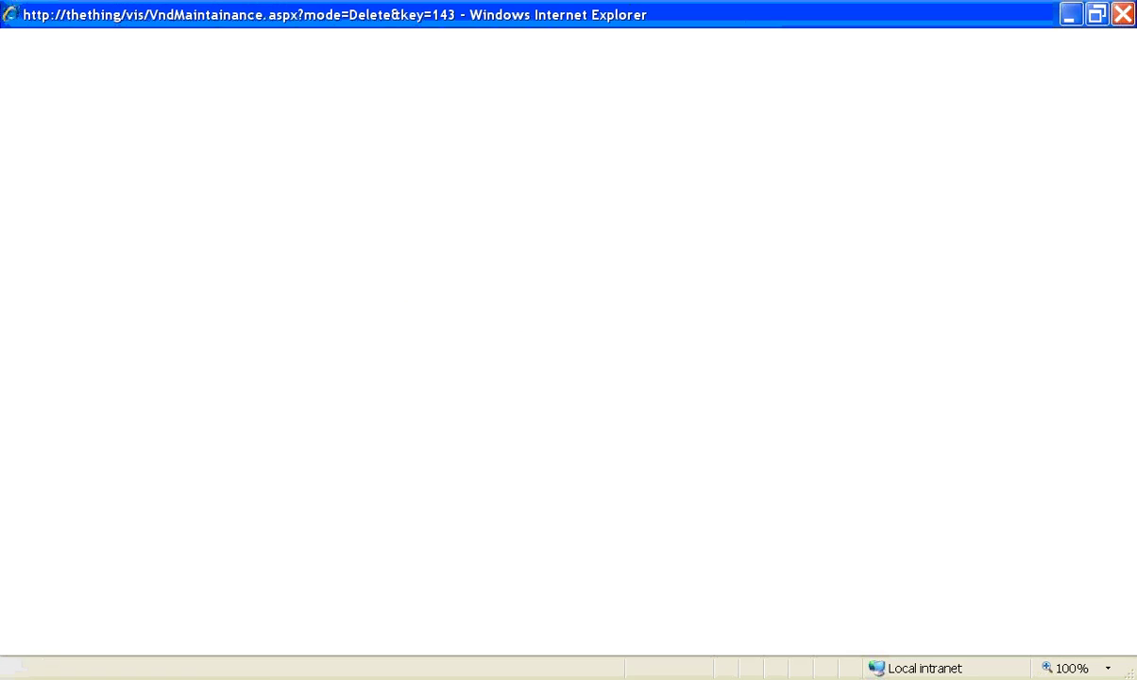